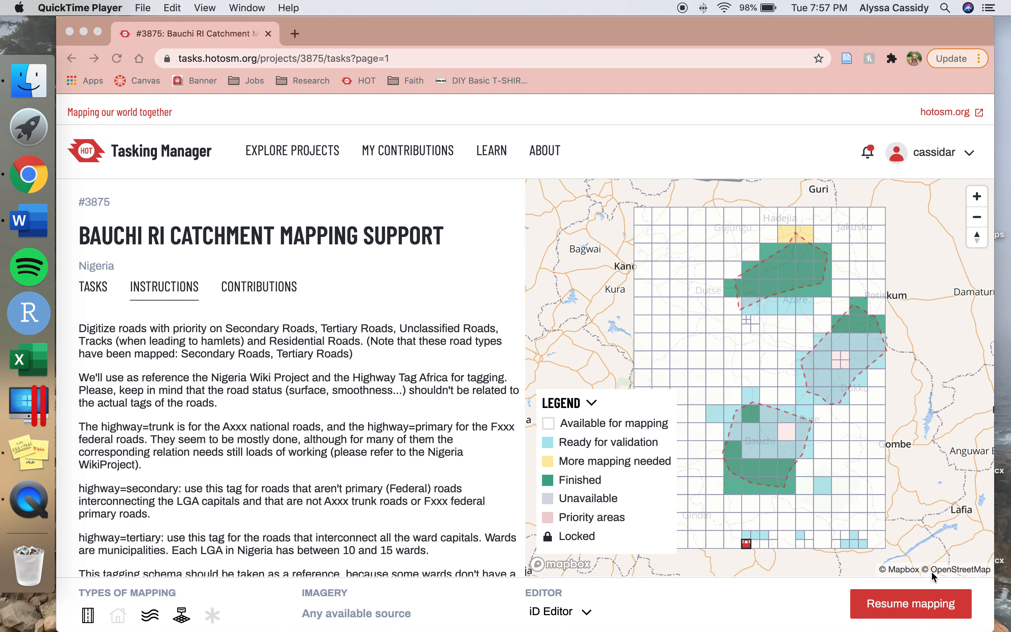
Resume mapping the locked Bauchi task with the iD Editor and bring its imagery to a scale that allows editing
left_click(895, 608)
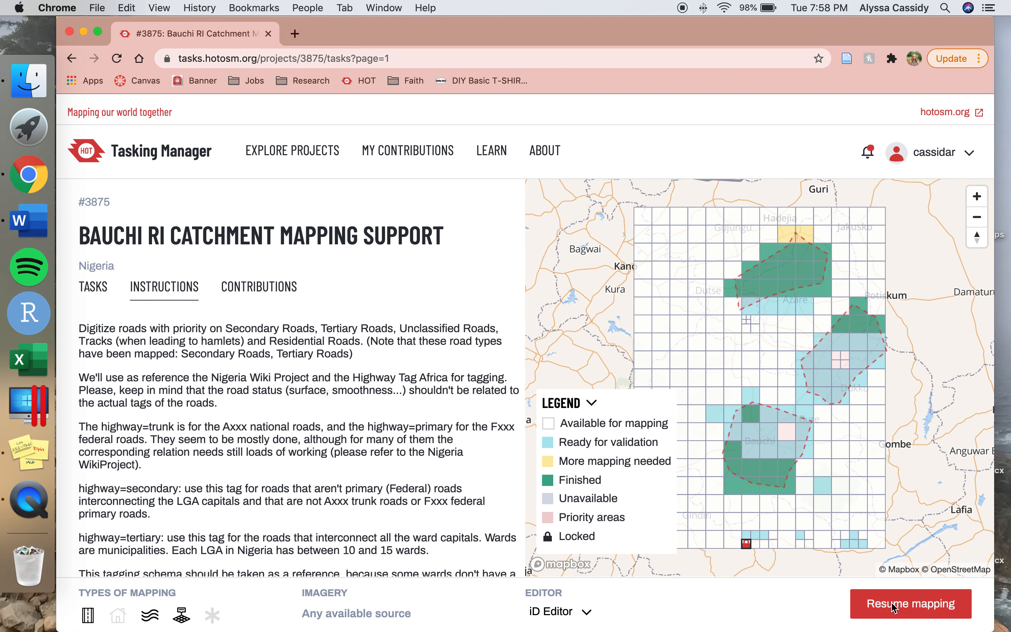
left_click(883, 610)
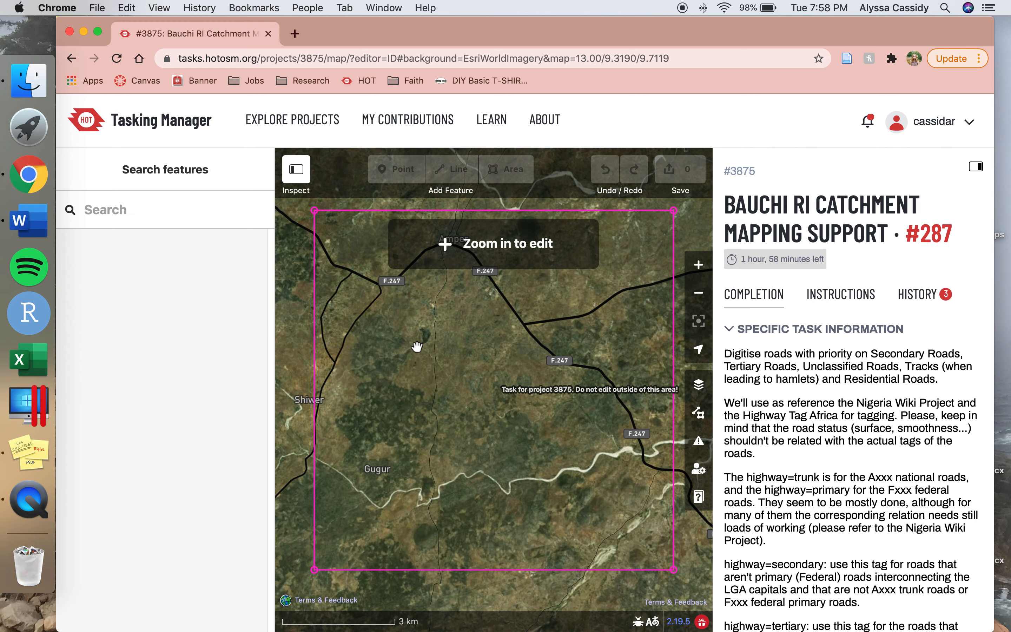
scroll(417, 346, "up", 10)
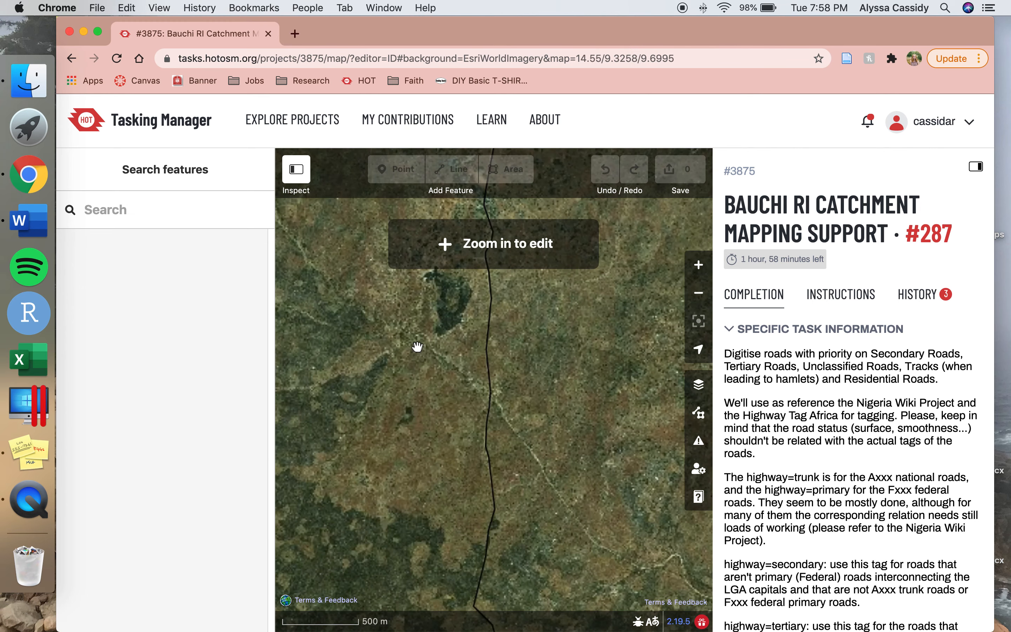
scroll(417, 346, "up", 5)
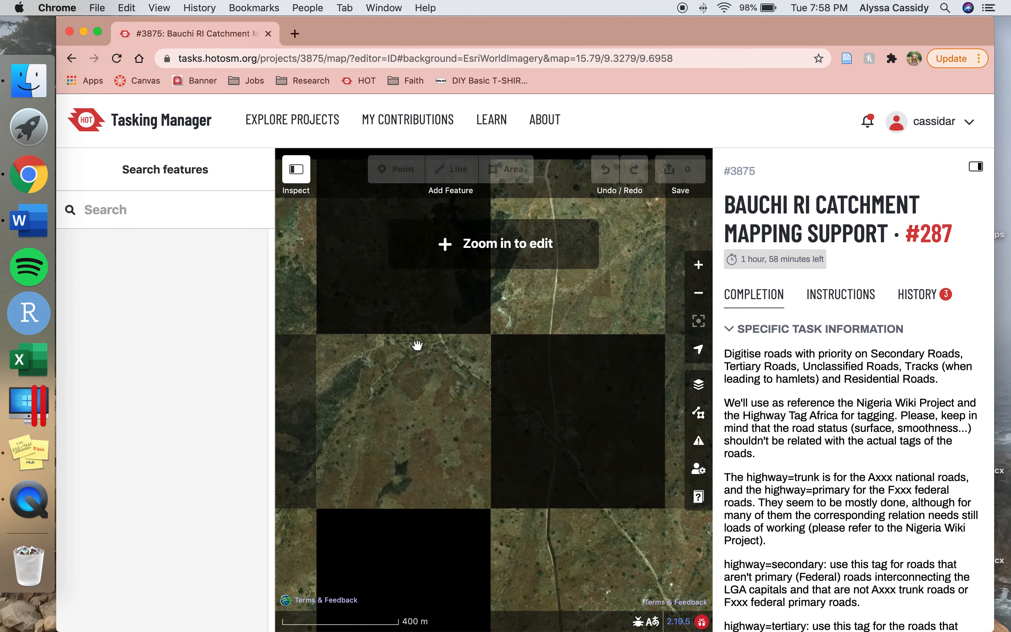
left_click_drag(435, 348, 459, 402)
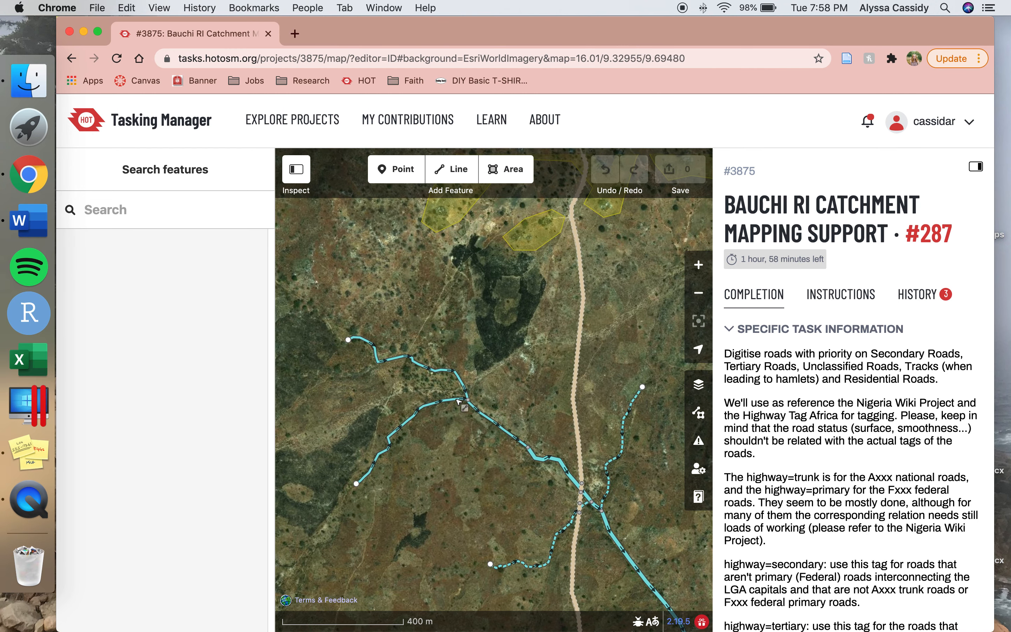
left_click_drag(475, 467, 453, 445)
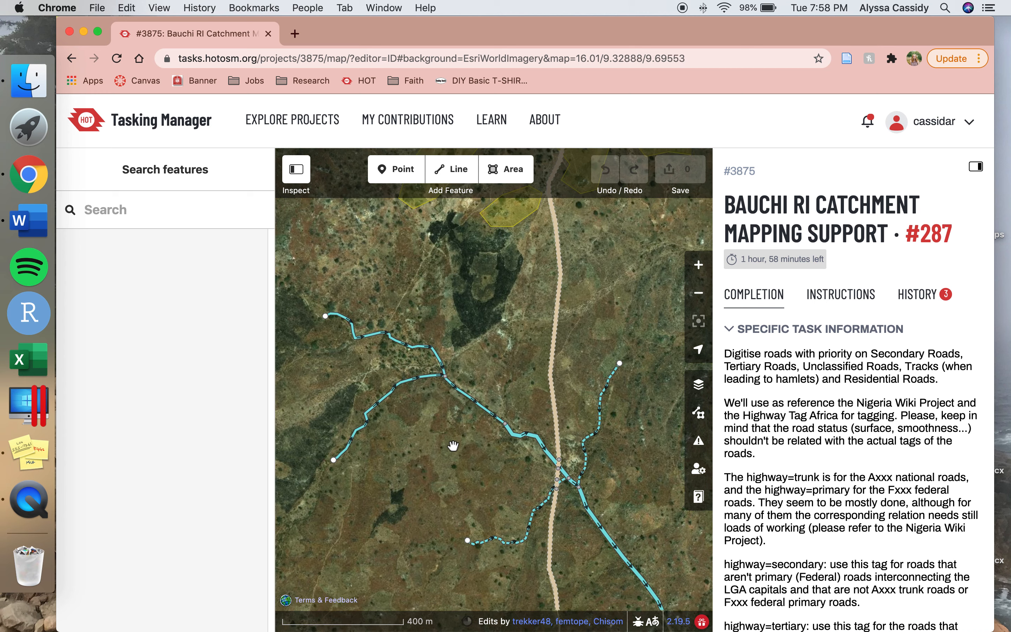
scroll(452, 444, "down", 2)
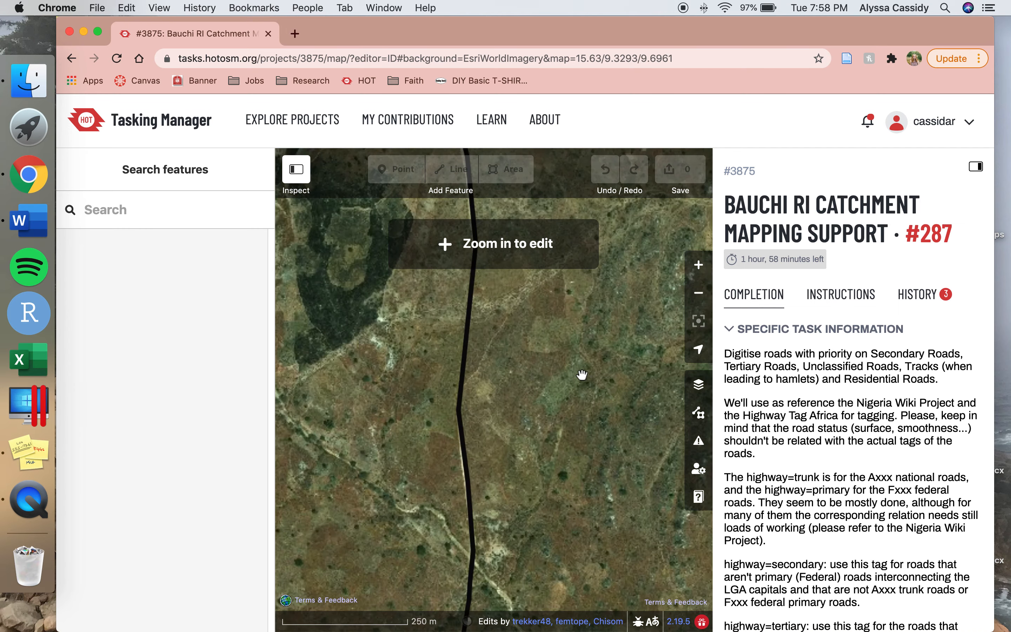
Examine the imagery west of the unclassified road, beyond the end of the mapped stream, for an unmapped continuation of the channel
scroll(581, 372, "up", 3)
scroll(546, 347, "left", 4)
scroll(546, 347, "up", 3)
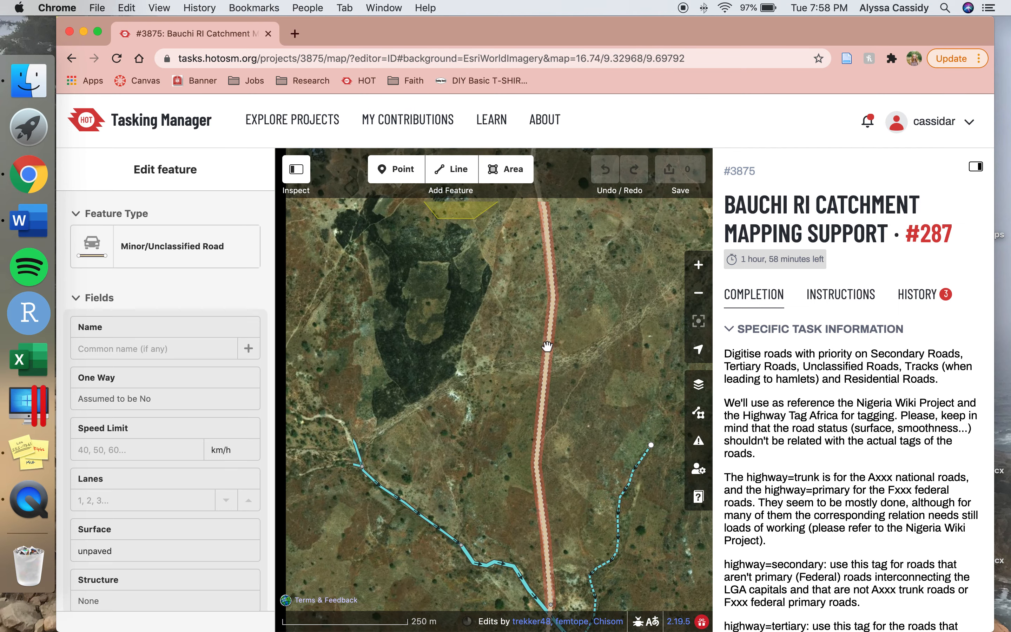
scroll(430, 378, "left", 1)
scroll(430, 378, "left", 3)
scroll(430, 378, "up", 3)
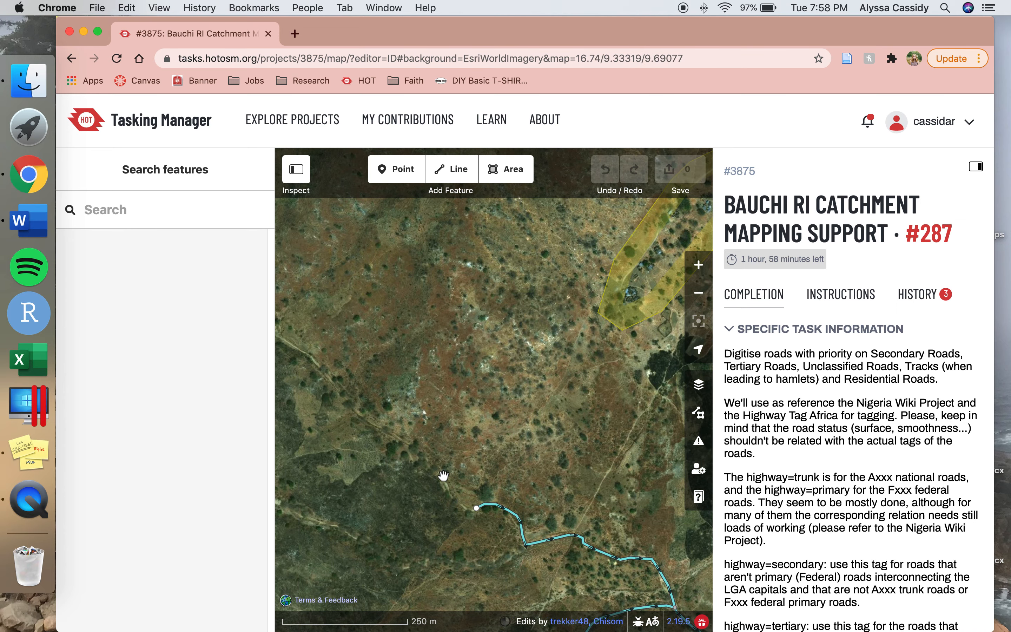
scroll(444, 476, "left", 4)
scroll(443, 476, "up", 2)
scroll(443, 476, "left", 4)
scroll(443, 476, "up", 1)
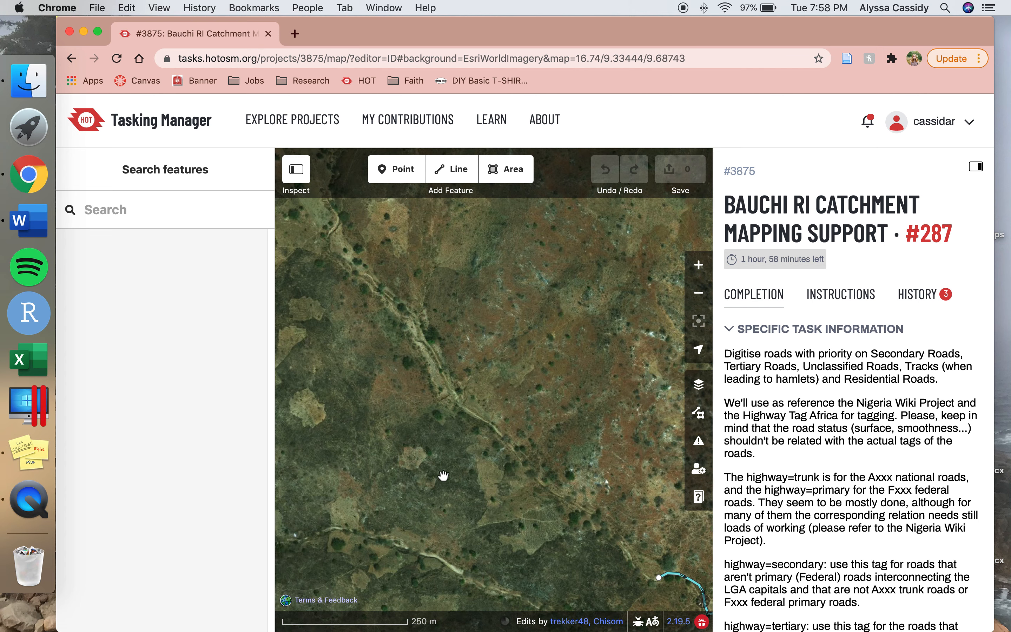
scroll(443, 475, "left", 4)
scroll(443, 476, "up", 4)
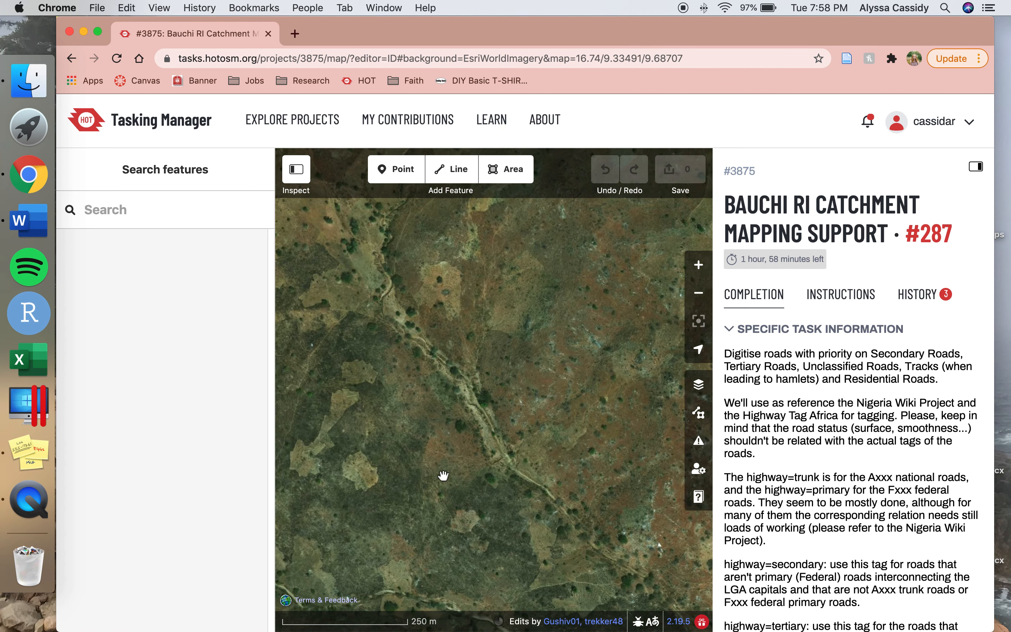
scroll(444, 476, "down", 2)
scroll(443, 475, "right", 1)
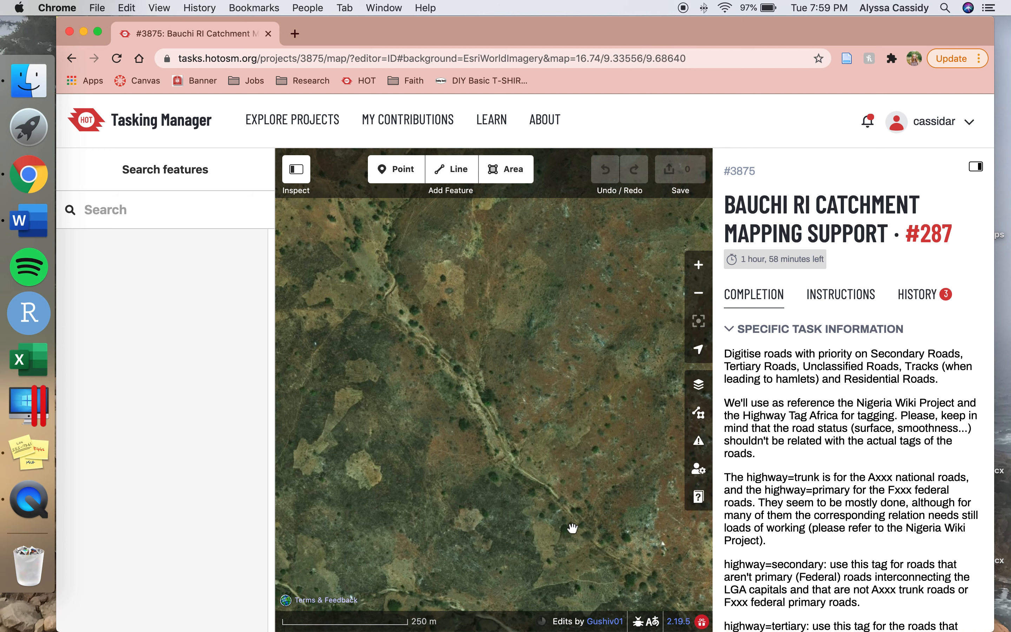
scroll(628, 544, "right", 2)
scroll(628, 544, "down", 1)
scroll(629, 543, "right", 3)
scroll(629, 543, "down", 2)
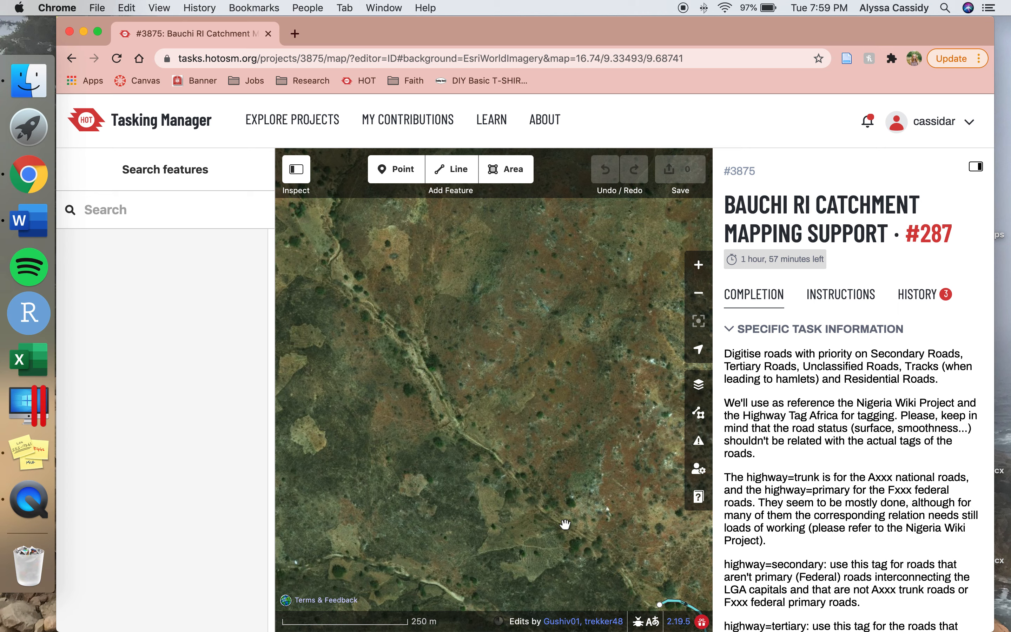
Trace a new line along the unmapped channel, starting at its northwest end and following the bends southeast toward the mapped stream
left_click(449, 175)
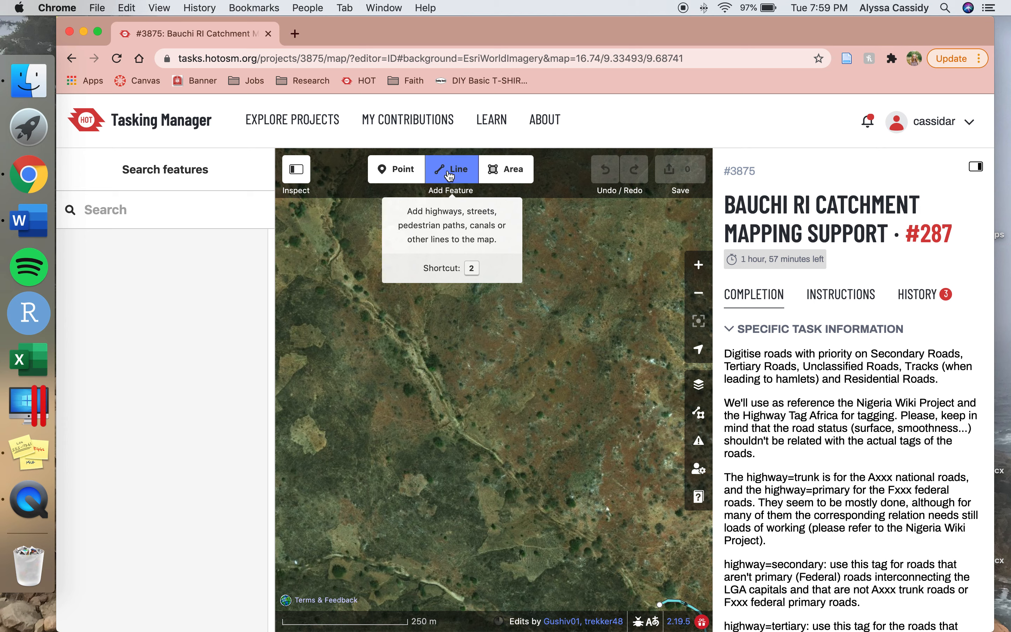
left_click(338, 247)
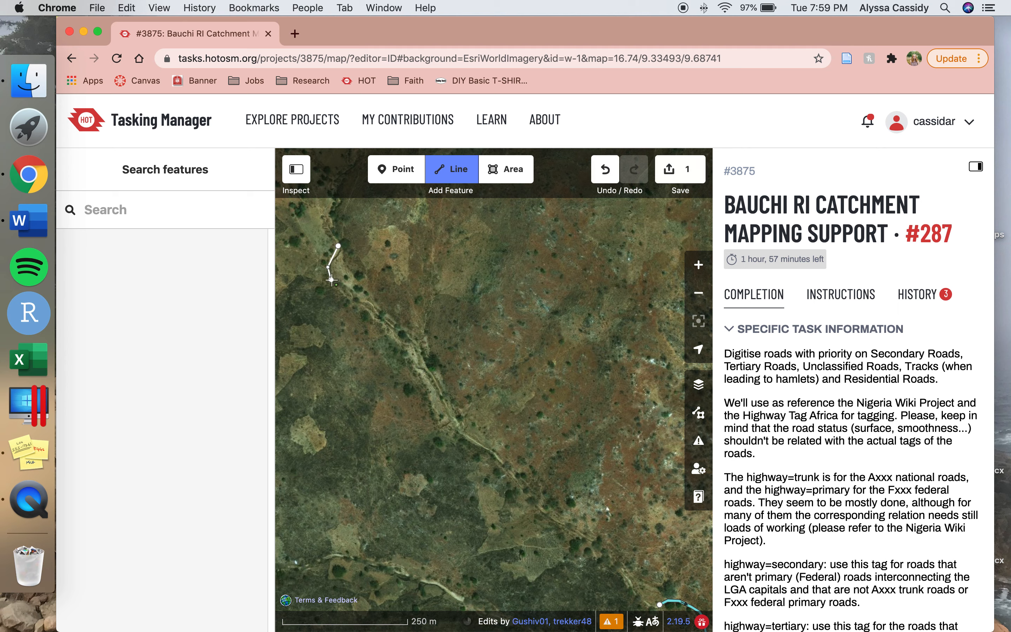
left_click(371, 302)
left_click(423, 367)
left_click(457, 425)
left_click(492, 452)
left_click(523, 490)
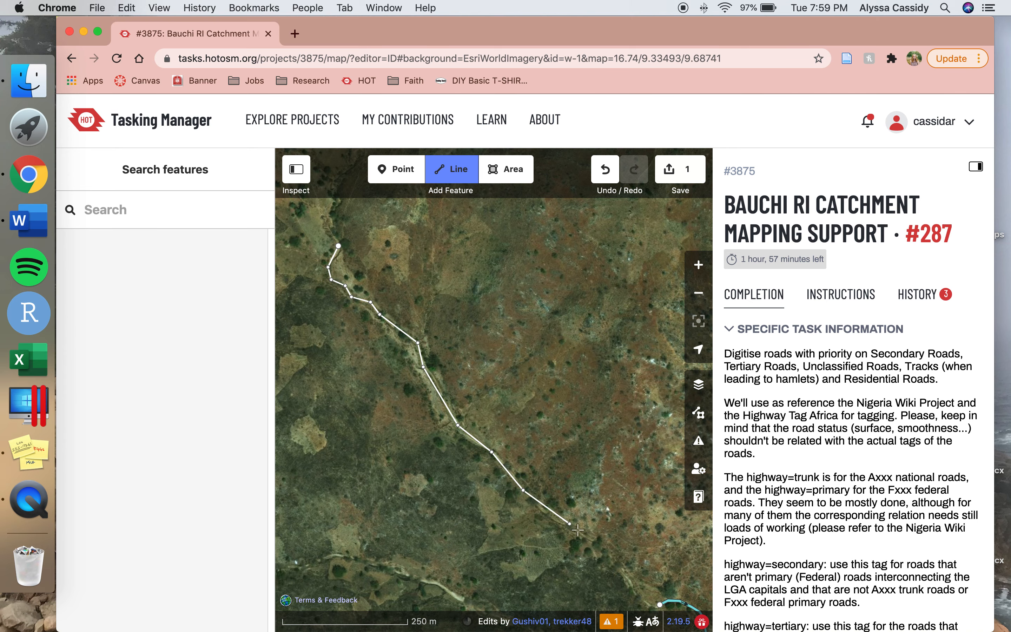
left_click(597, 542)
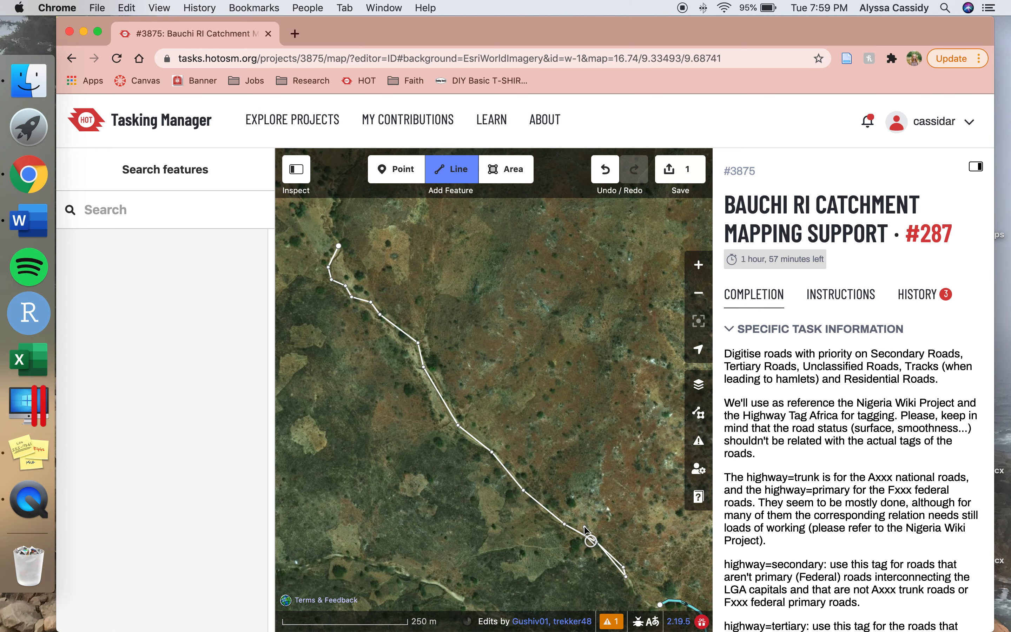
Continue the line along the last bends of the channel and finish it on the end node of the existing stream
scroll(584, 527, "right", 2)
scroll(585, 527, "down", 2)
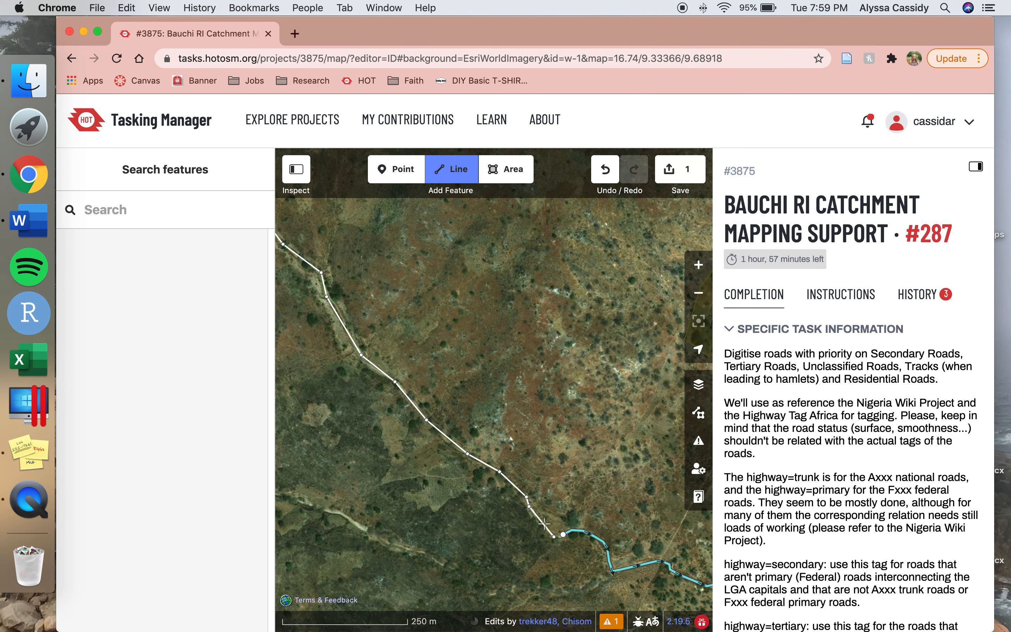
left_click(535, 521)
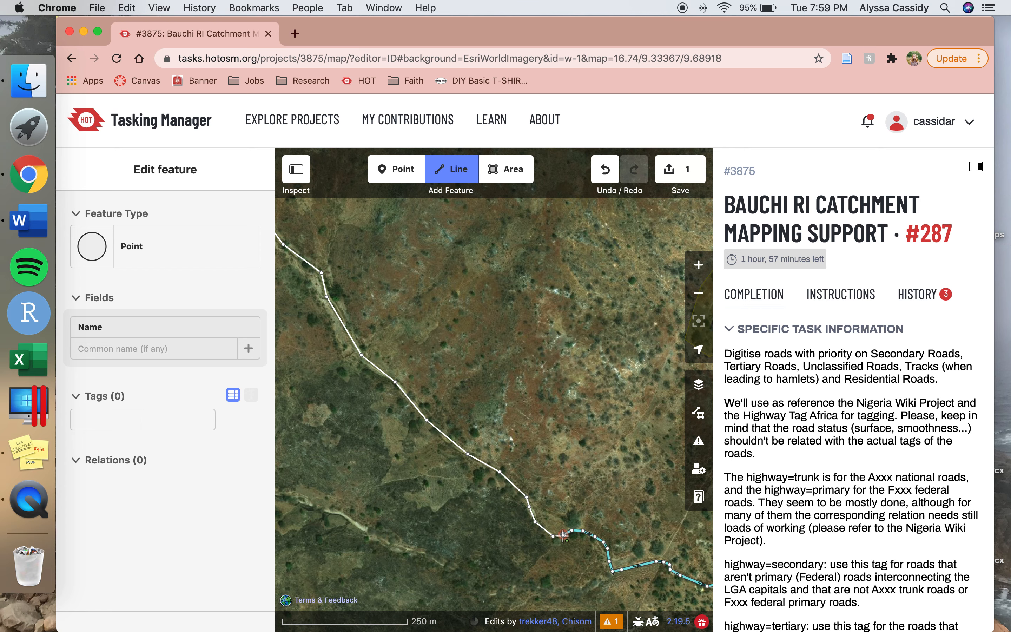
scroll(563, 535, "up", 5)
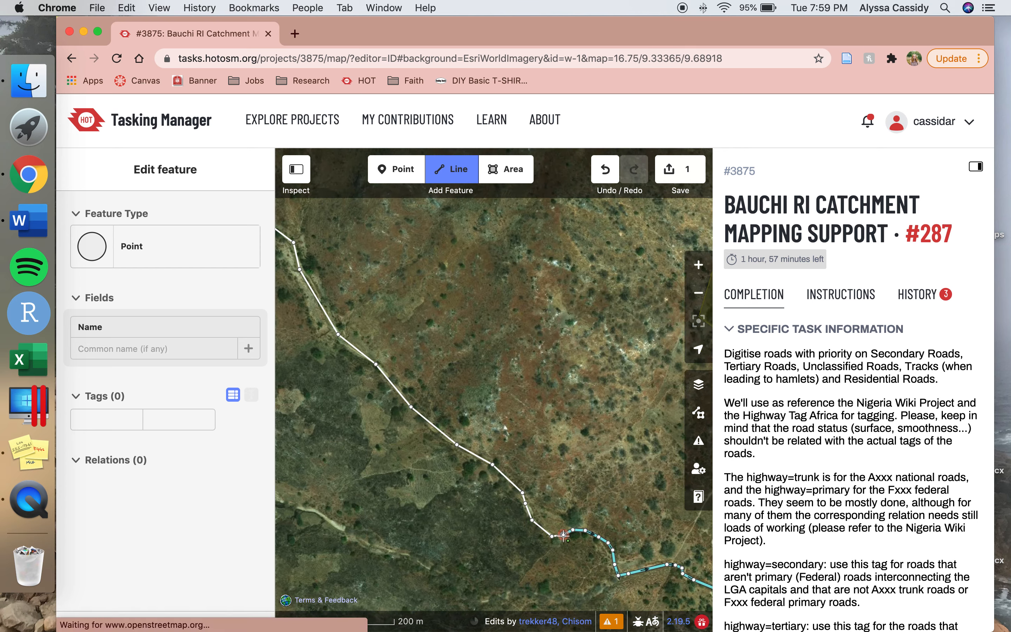
scroll(567, 522, "up", 2)
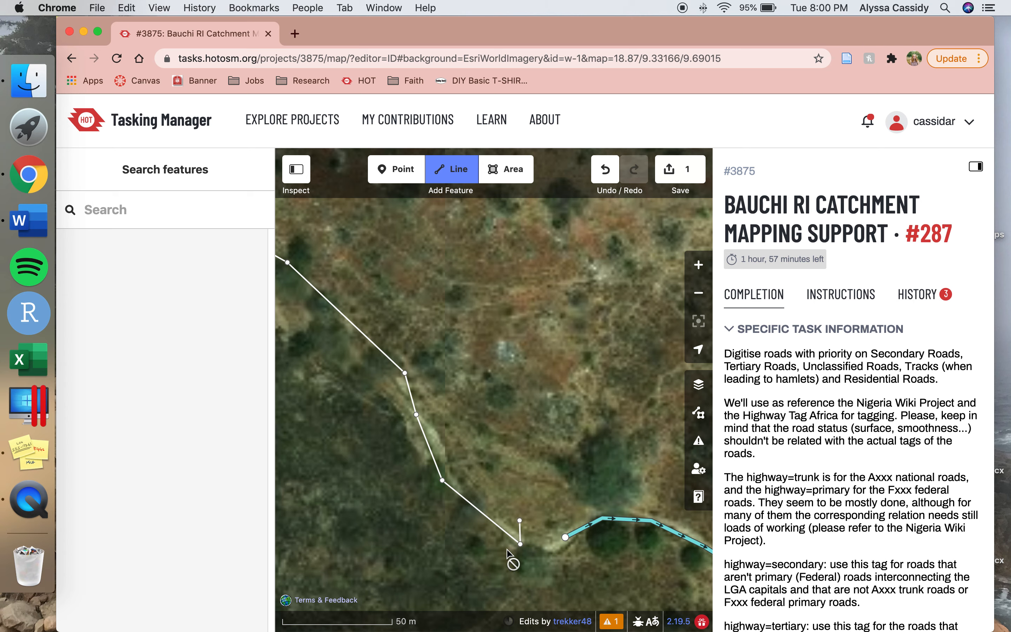
left_click(565, 538)
left_click(567, 539)
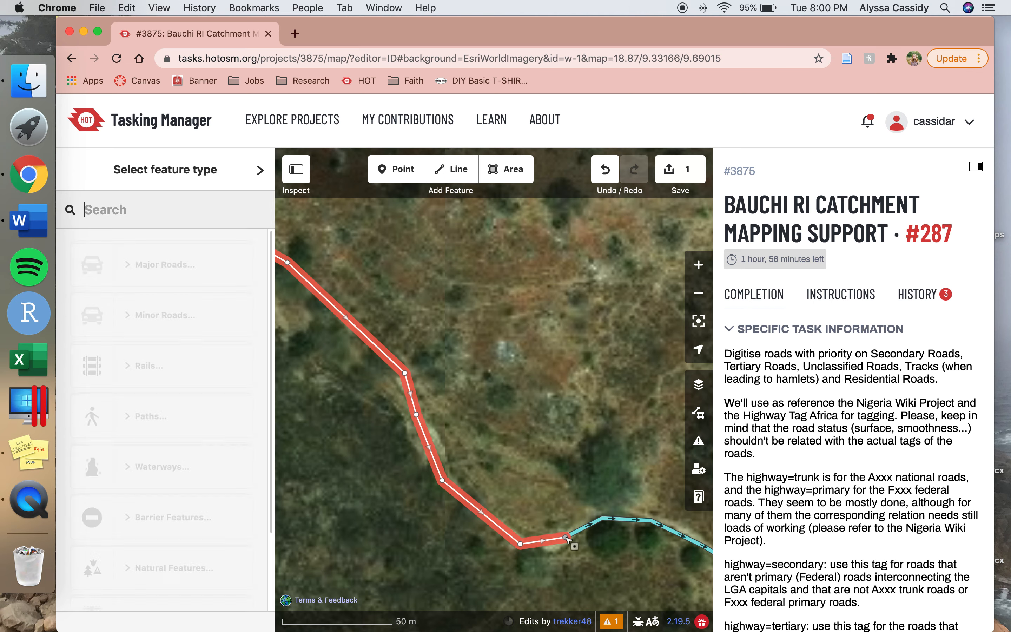
Inspect the new line's feature details and its last segments closely against the imagery near the junction with the existing stream
left_click(550, 543)
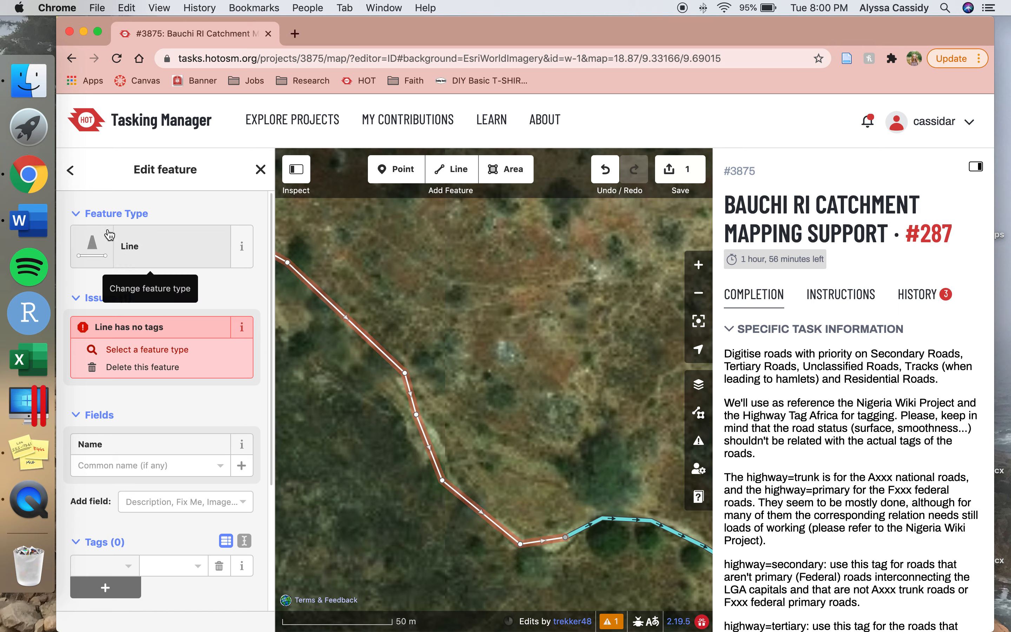
left_click(75, 172)
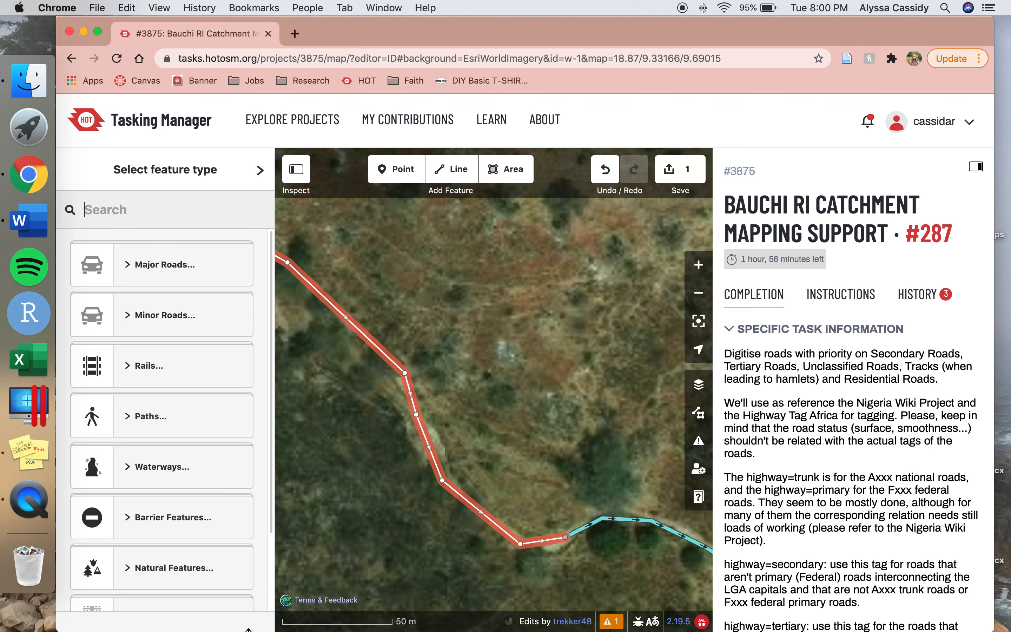
scroll(490, 500, "up", 5)
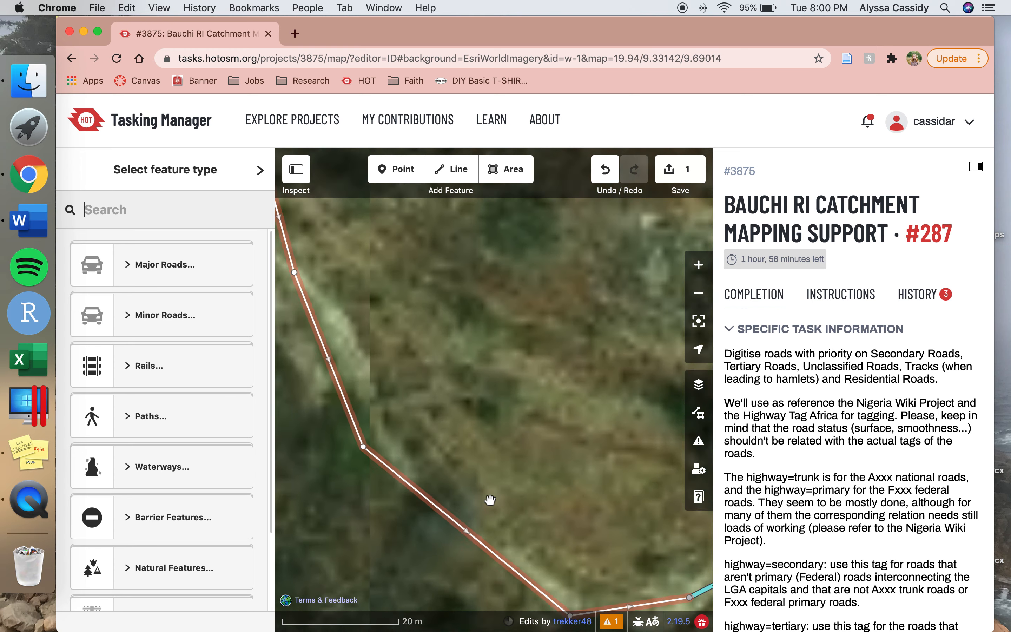
scroll(490, 500, "up", 1)
left_click_drag(490, 500, 469, 461)
scroll(413, 520, "up", 2)
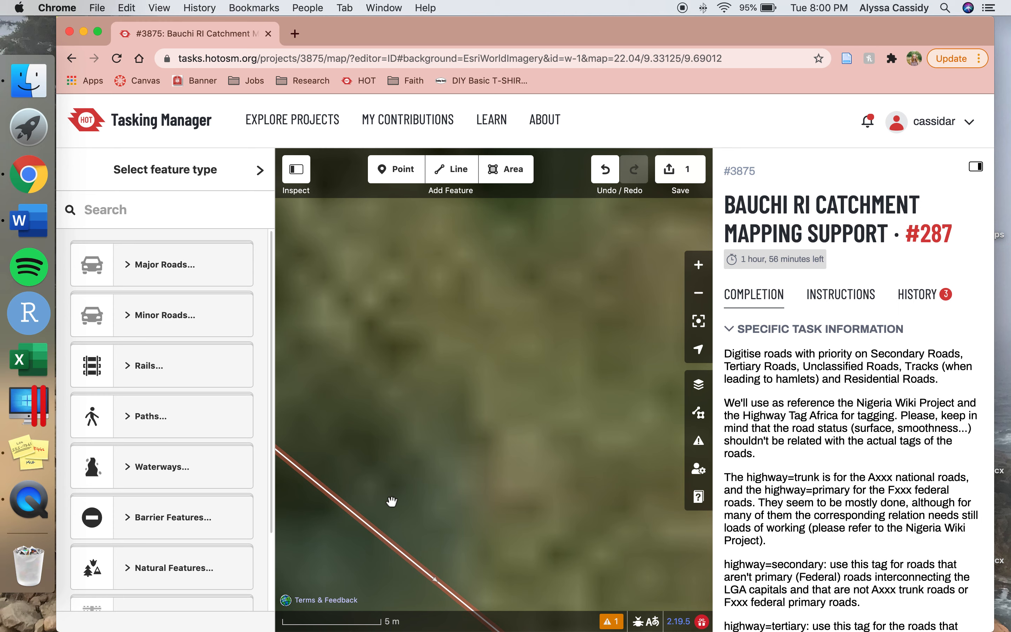
scroll(391, 501, "up", 3)
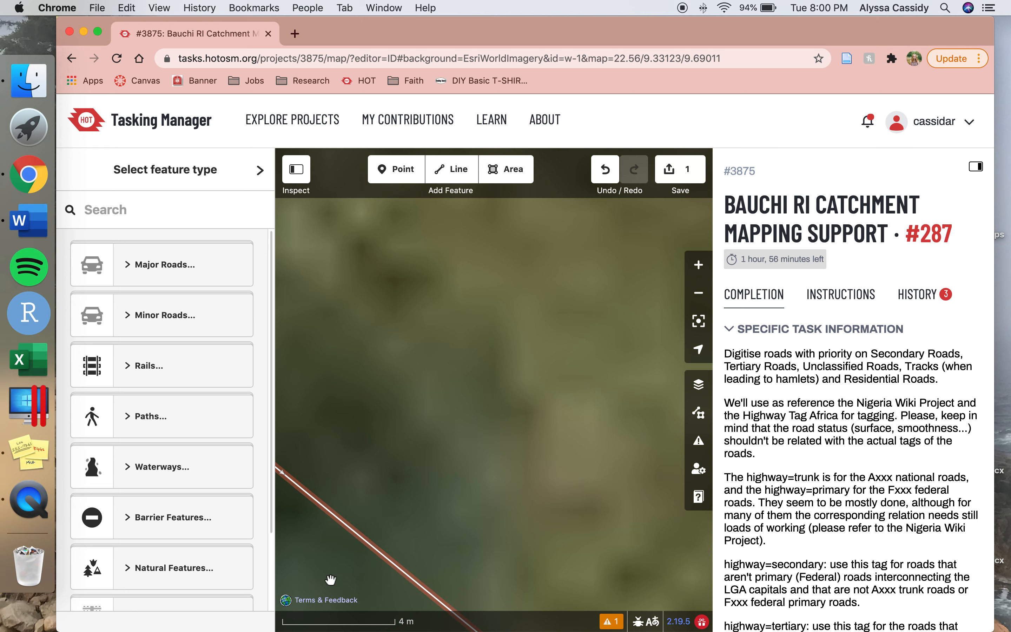
scroll(411, 508, "down", 2)
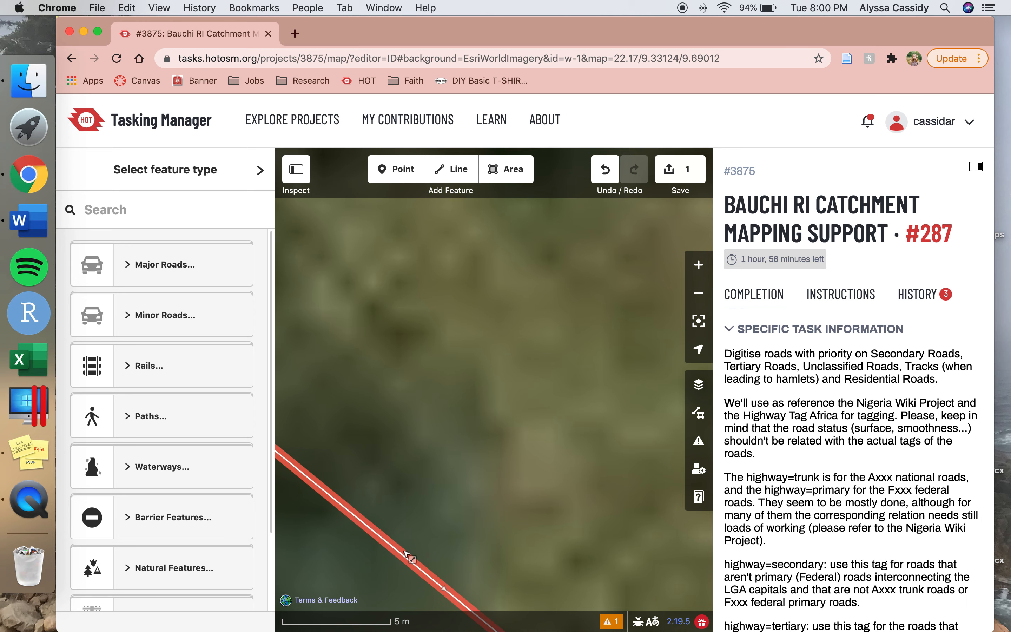
scroll(359, 569, "down", 4)
scroll(406, 554, "down", 10)
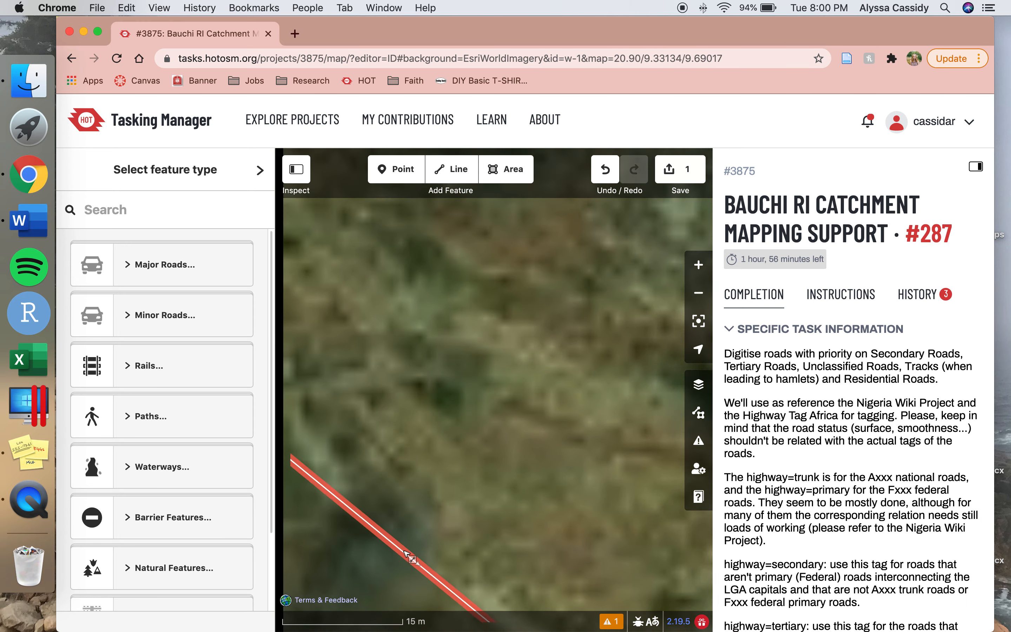
Search the feature types for "strea" and classify the new line as a Stream
scroll(407, 554, "down", 3)
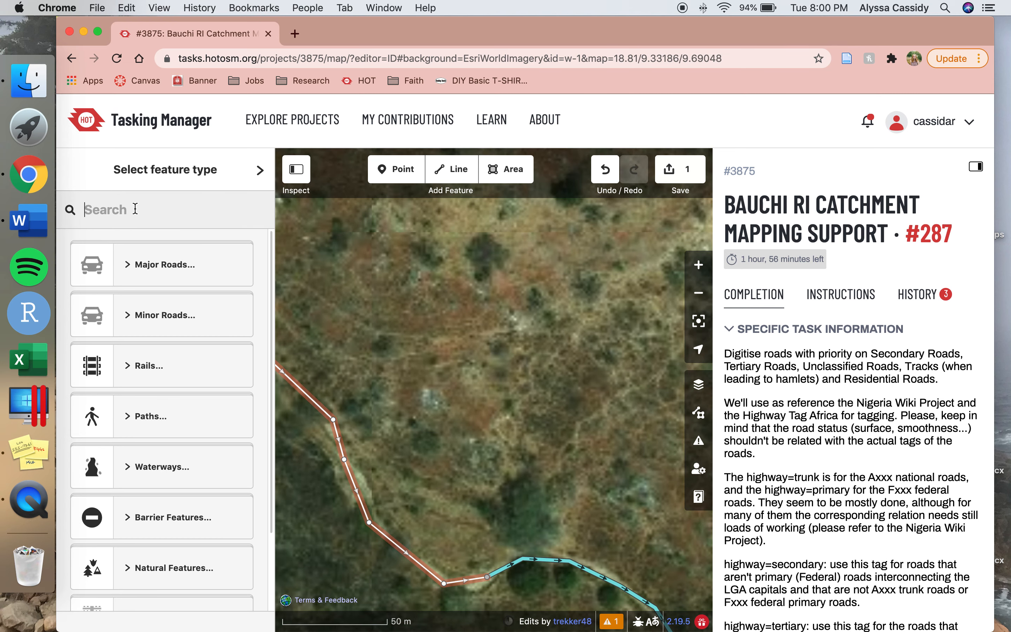
type("strea")
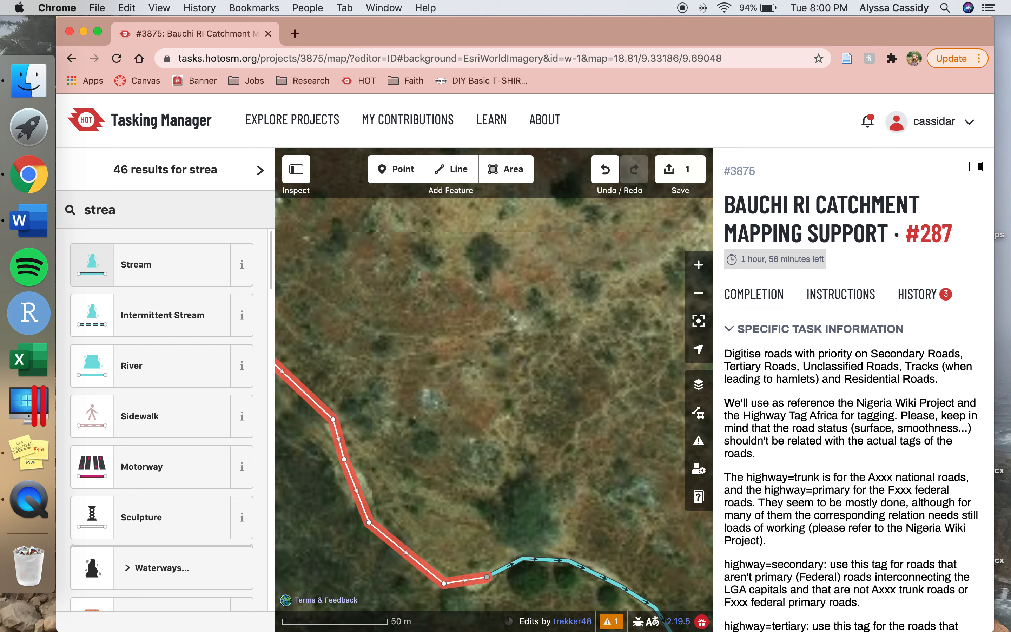
left_click(124, 272)
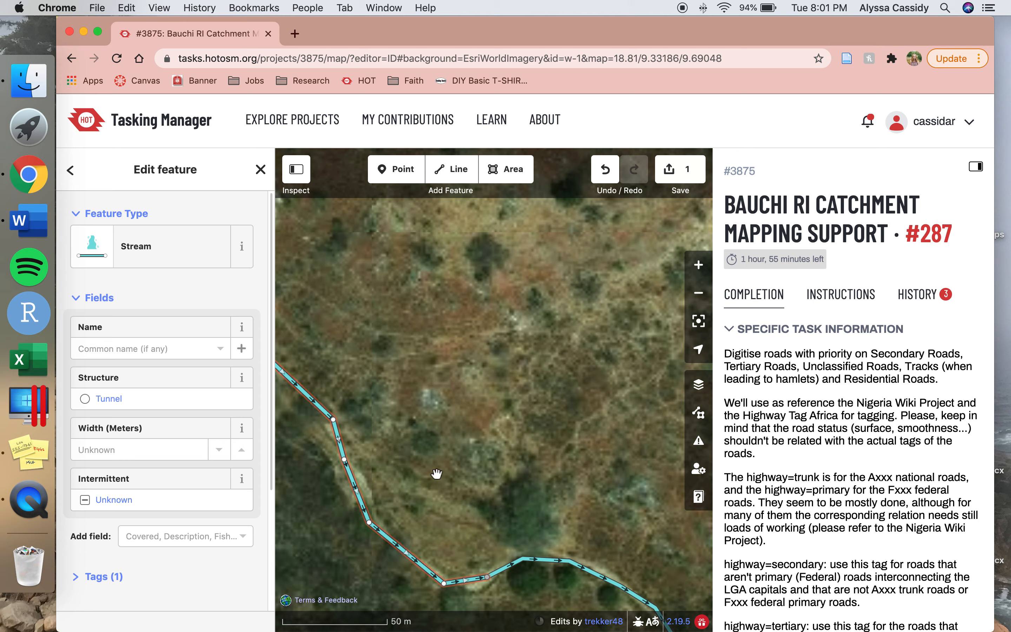
Reverse the direction of the newly drawn stream line
scroll(437, 474, "down", 3)
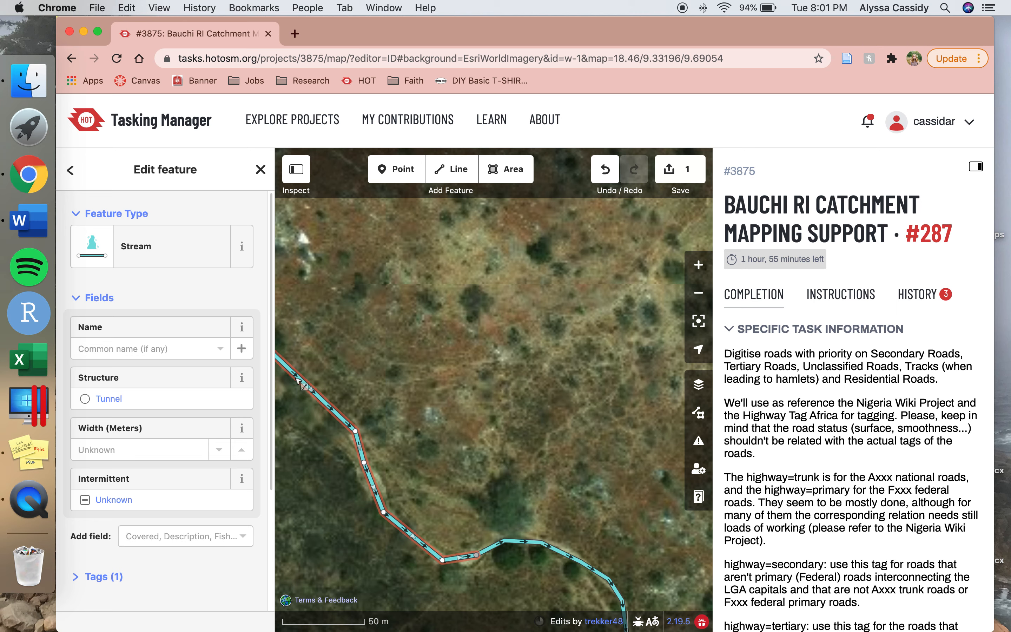
right_click(372, 482)
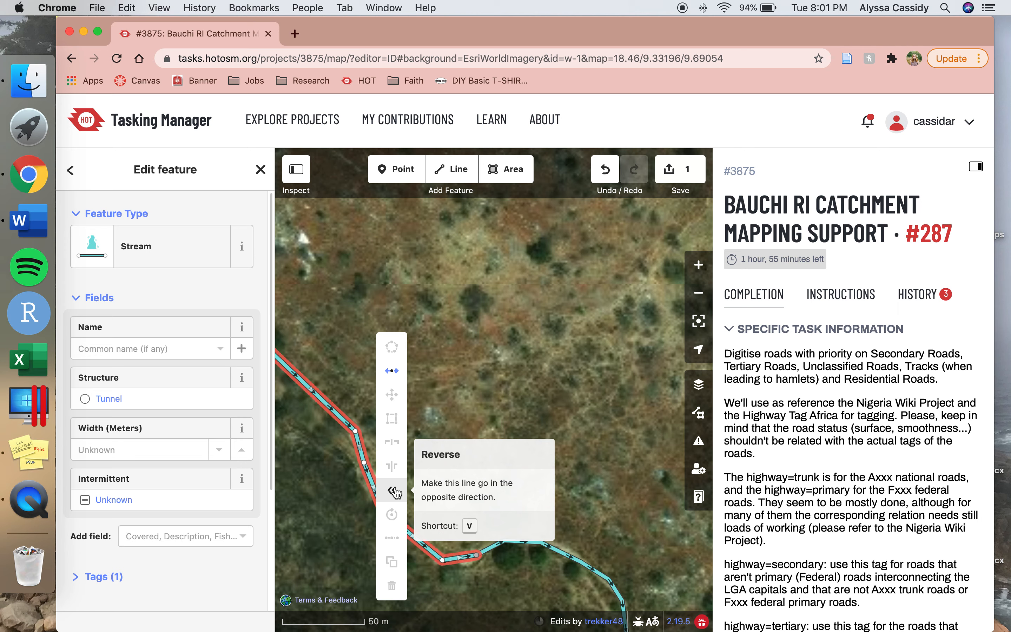
left_click(394, 492)
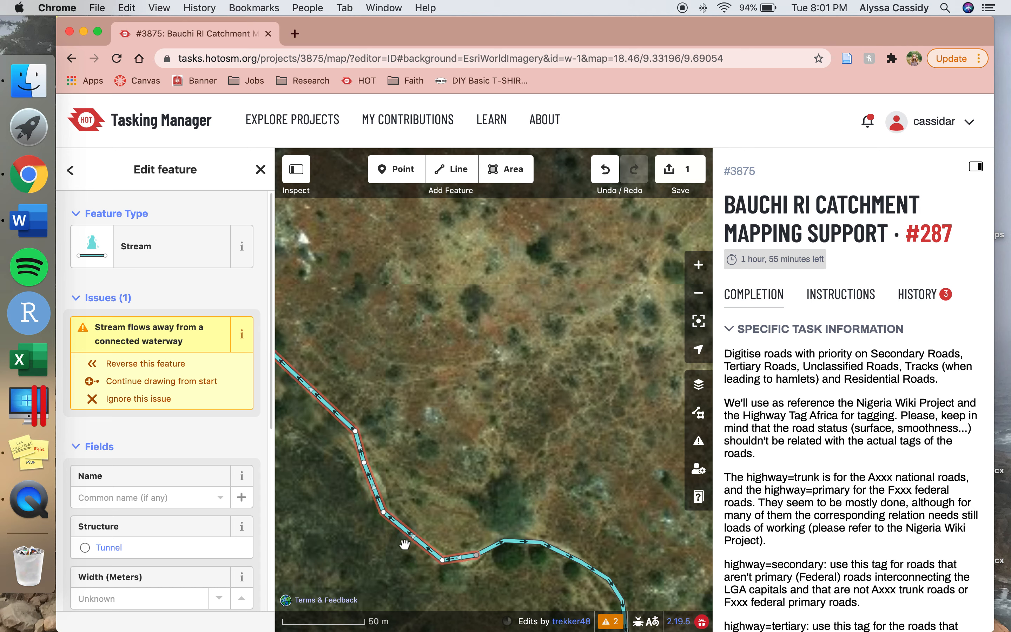
Reverse the new stream line's direction again so that it flows into the connected waterway
right_click(379, 498)
left_click(395, 492)
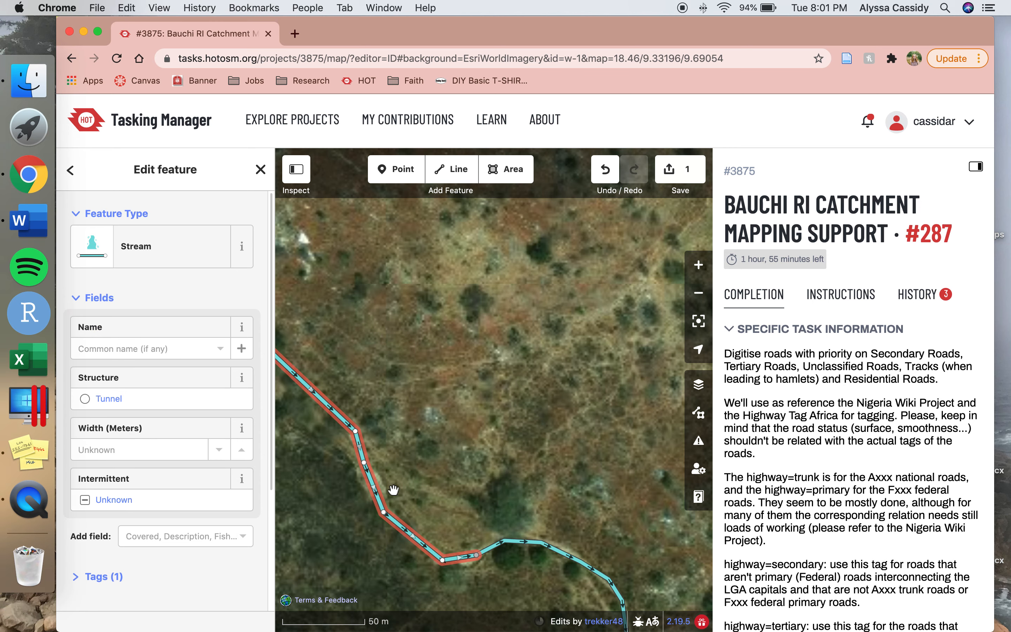
Trace the existing stream downstream from the new line, checking its flow direction and the junctions with other waterways
scroll(487, 544, "down", 3)
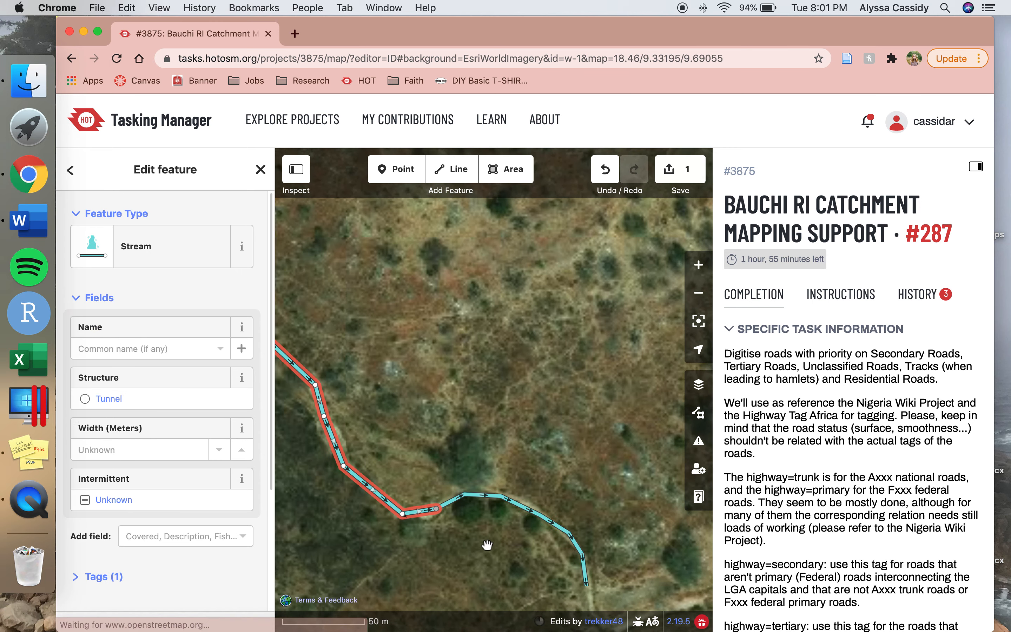
scroll(486, 545, "down", 3)
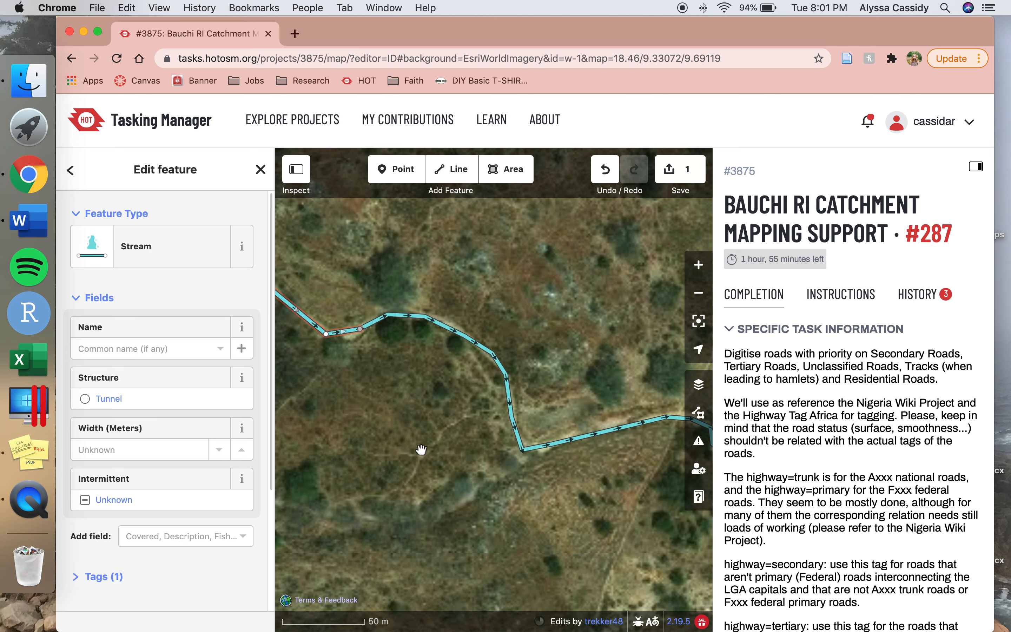
scroll(482, 498, "down", 2)
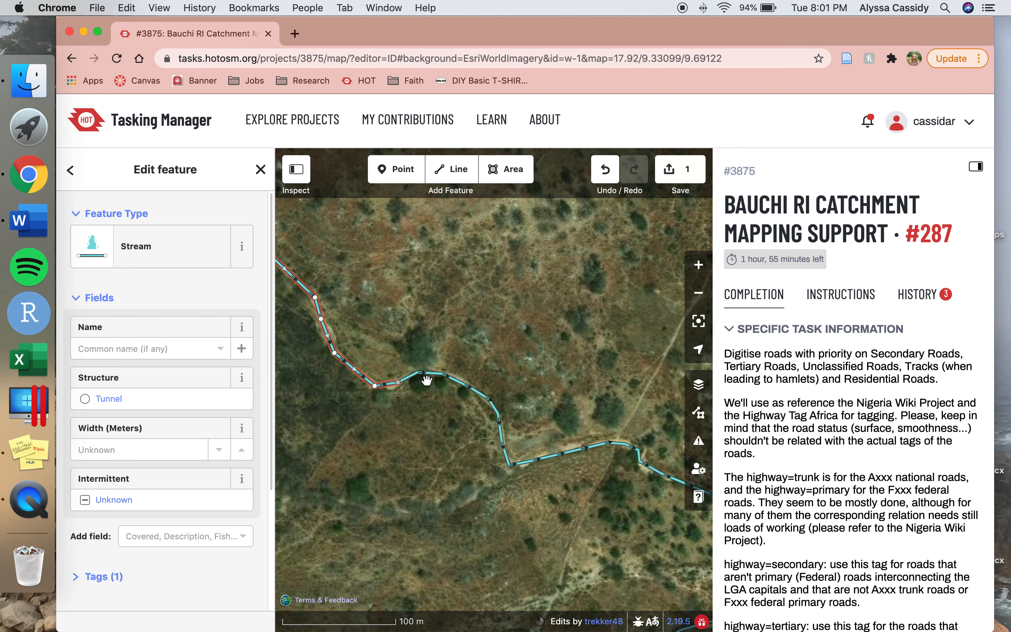
left_click(532, 504)
scroll(532, 500, "right", 3)
scroll(532, 501, "down", 2)
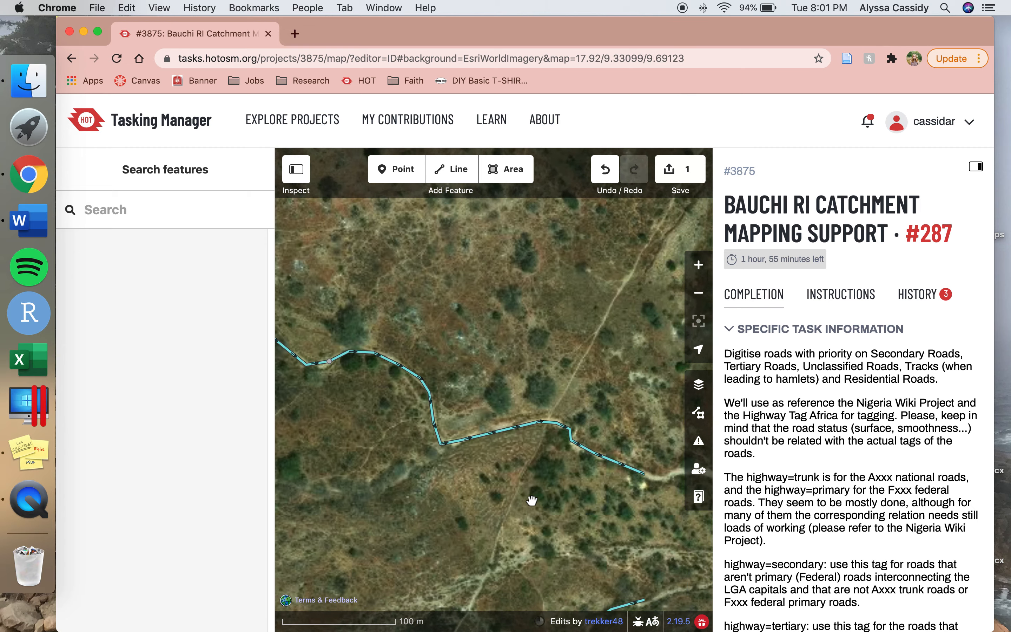
scroll(532, 500, "right", 2)
scroll(531, 501, "down", 1)
scroll(614, 505, "right", 3)
scroll(615, 505, "down", 2)
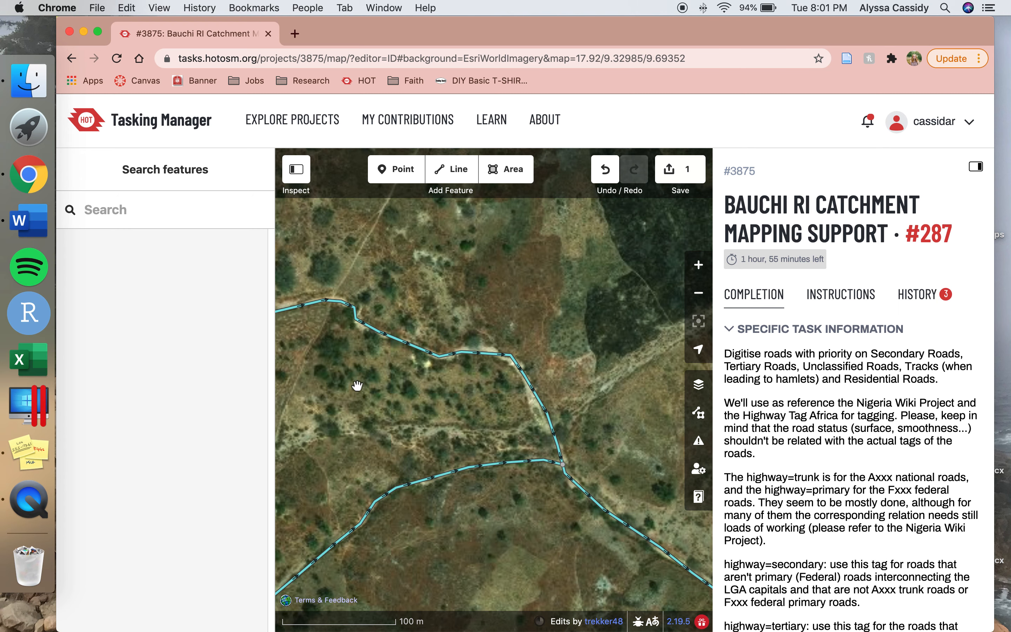
scroll(351, 496, "down", 3)
scroll(351, 496, "left", 1)
left_click(352, 499)
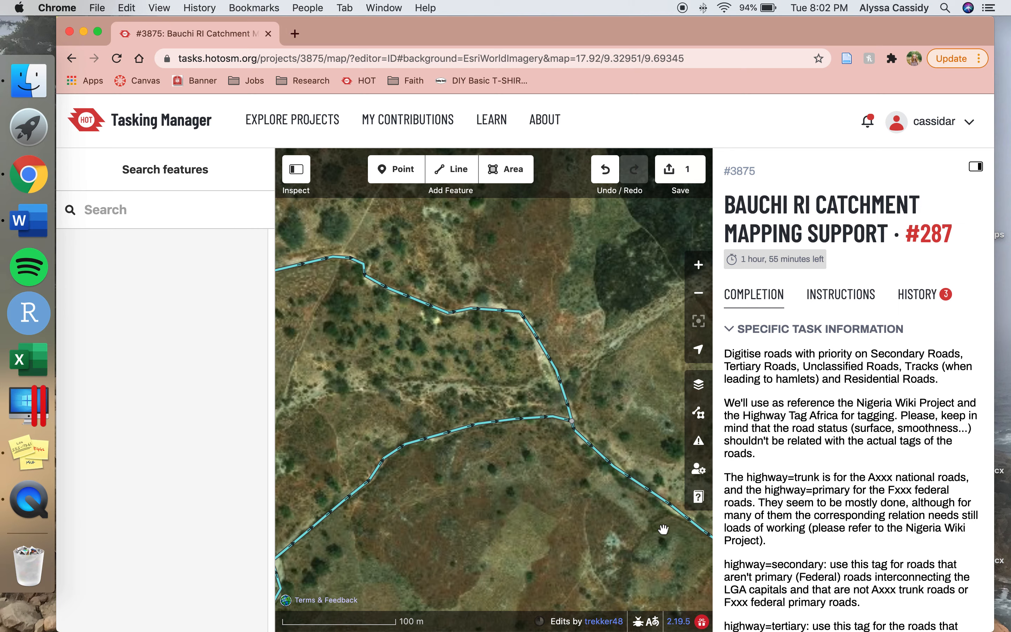
left_click_drag(583, 514, 379, 398)
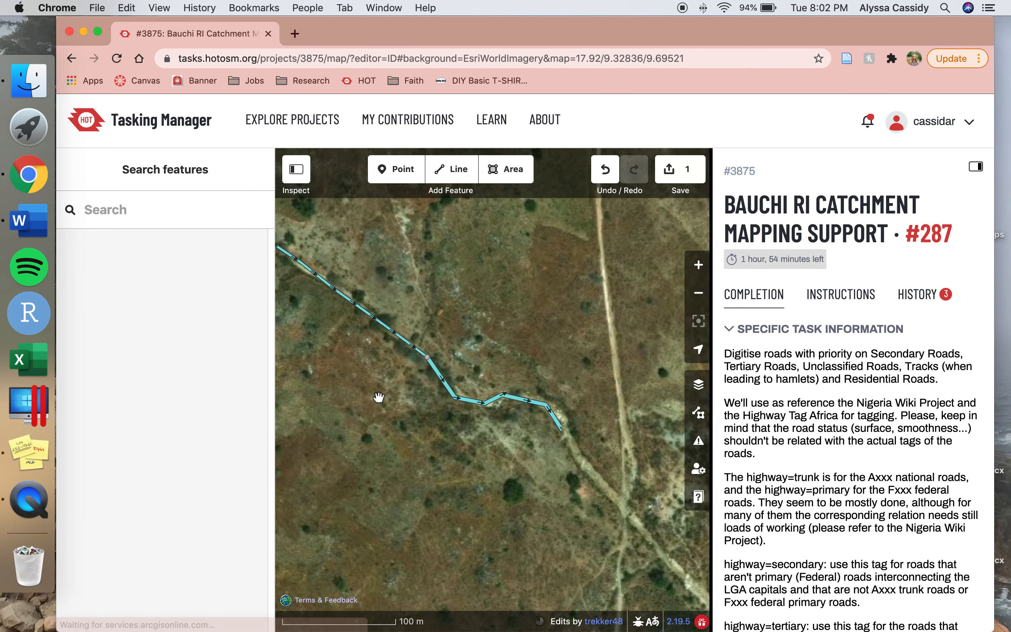
Examine the wider task area to see how the waterways run towards the large river in the imagery
scroll(542, 517, "down", 5)
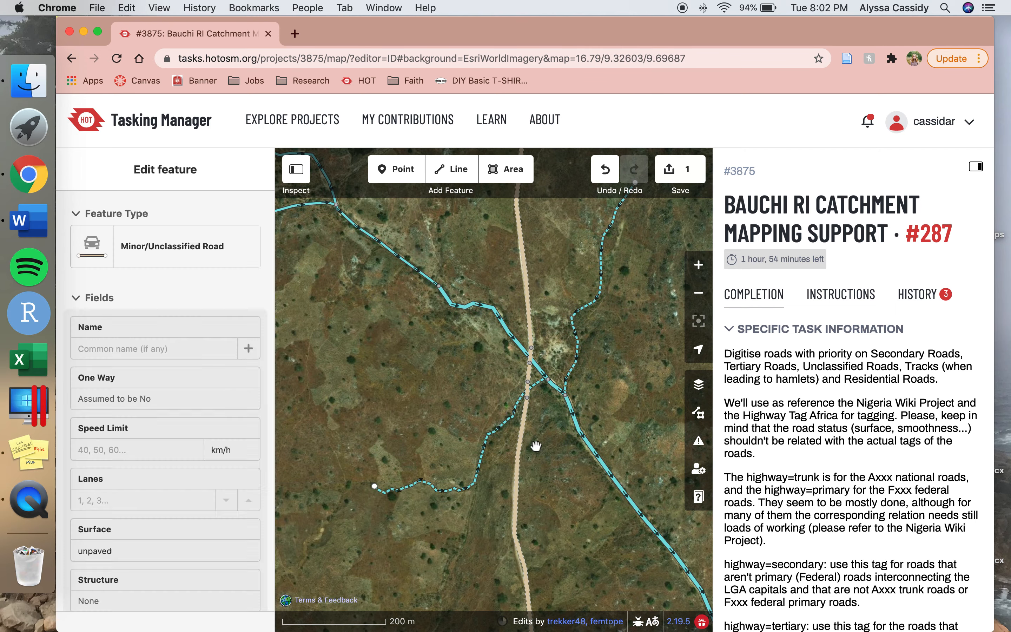
scroll(536, 446, "down", 4)
scroll(536, 446, "down", 3)
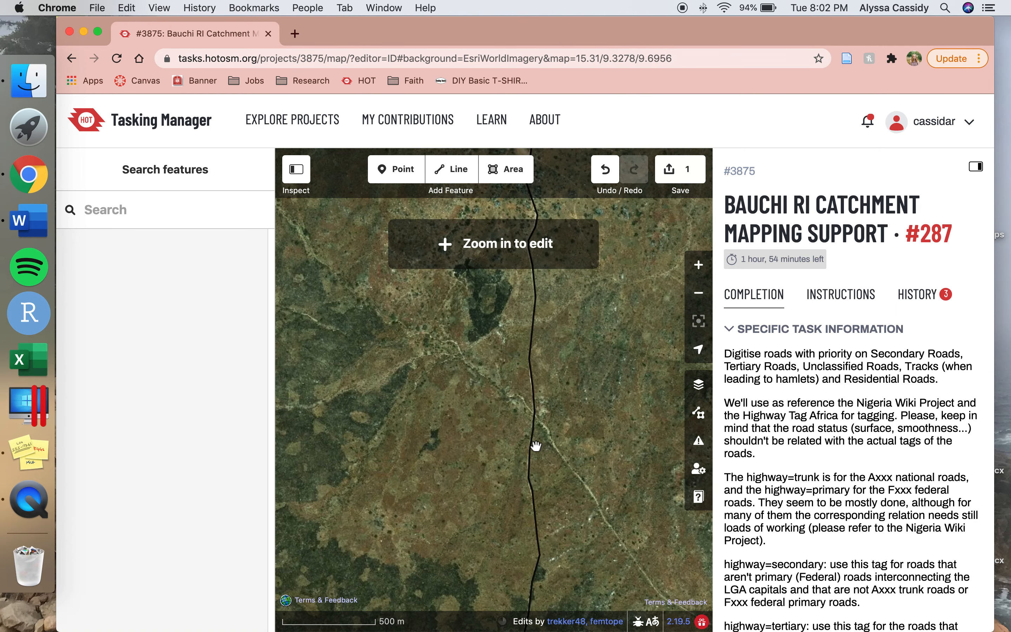
left_click_drag(609, 491, 567, 400)
scroll(566, 400, "down", 4)
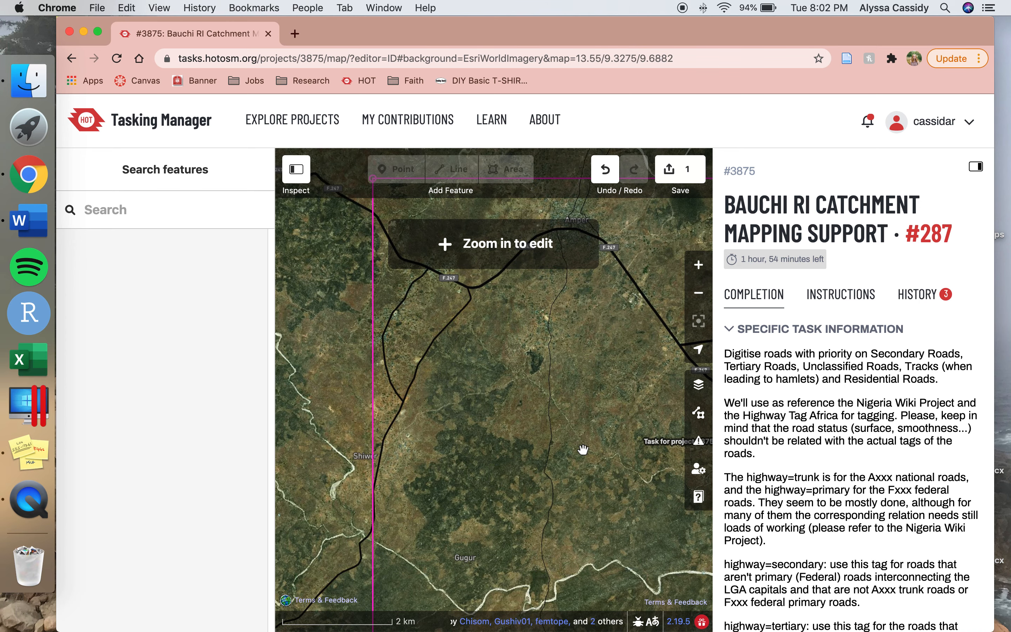
left_click_drag(583, 449, 481, 345)
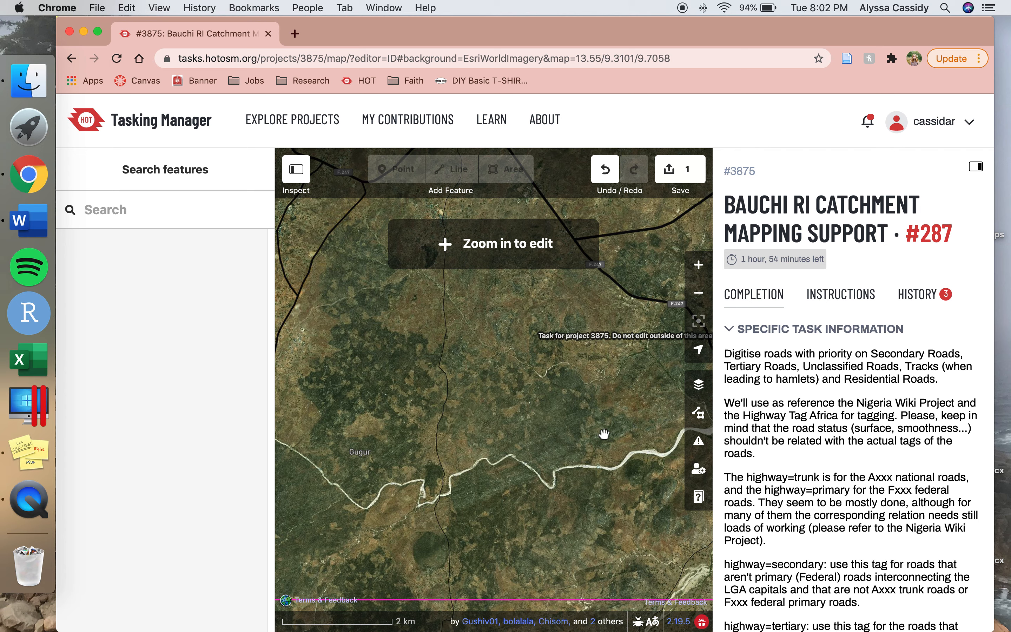
left_click_drag(603, 431, 551, 443)
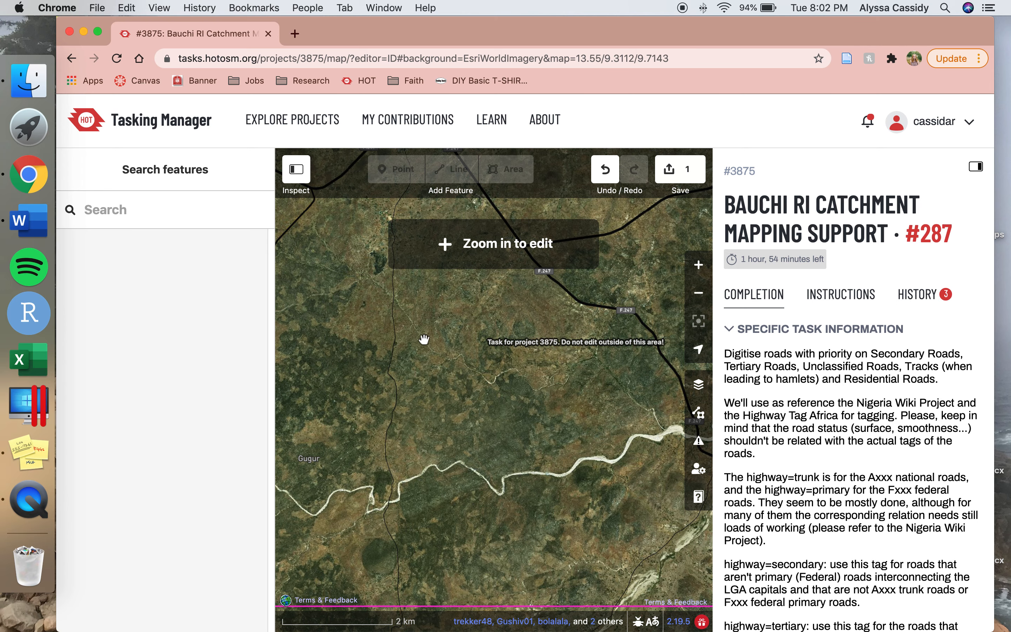
scroll(647, 410, "up", 1)
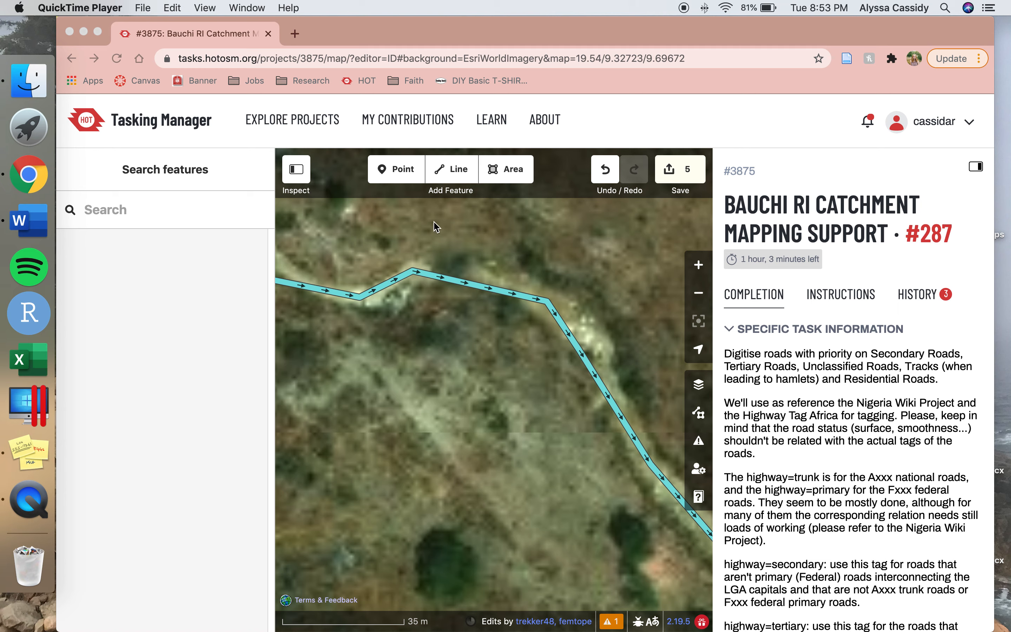
Draw a bent line of six points across the river and classify it as a Minor/Unclassified Road
left_click(443, 166)
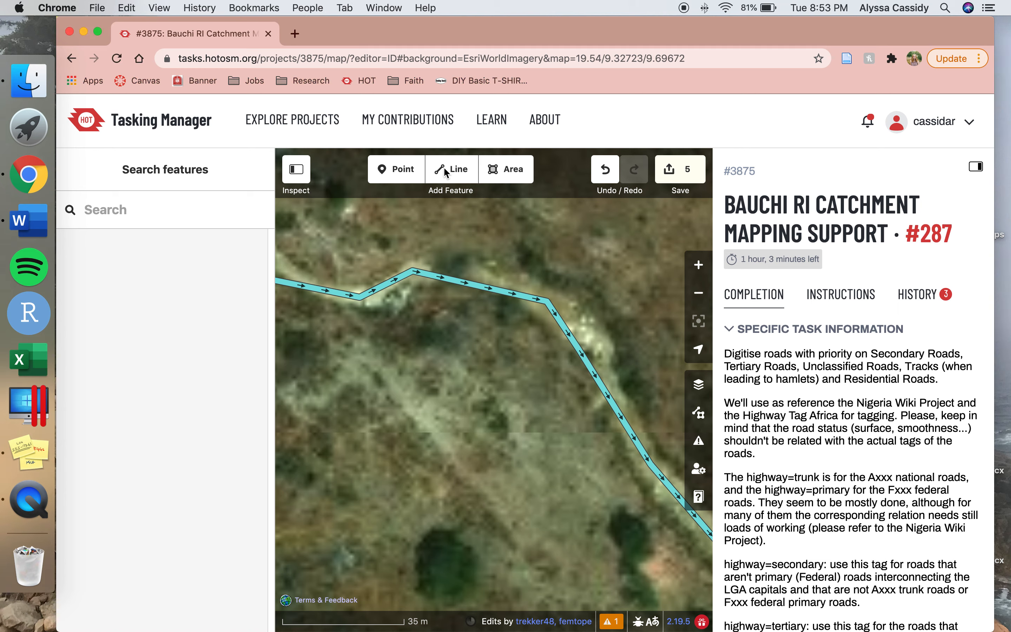
left_click(443, 167)
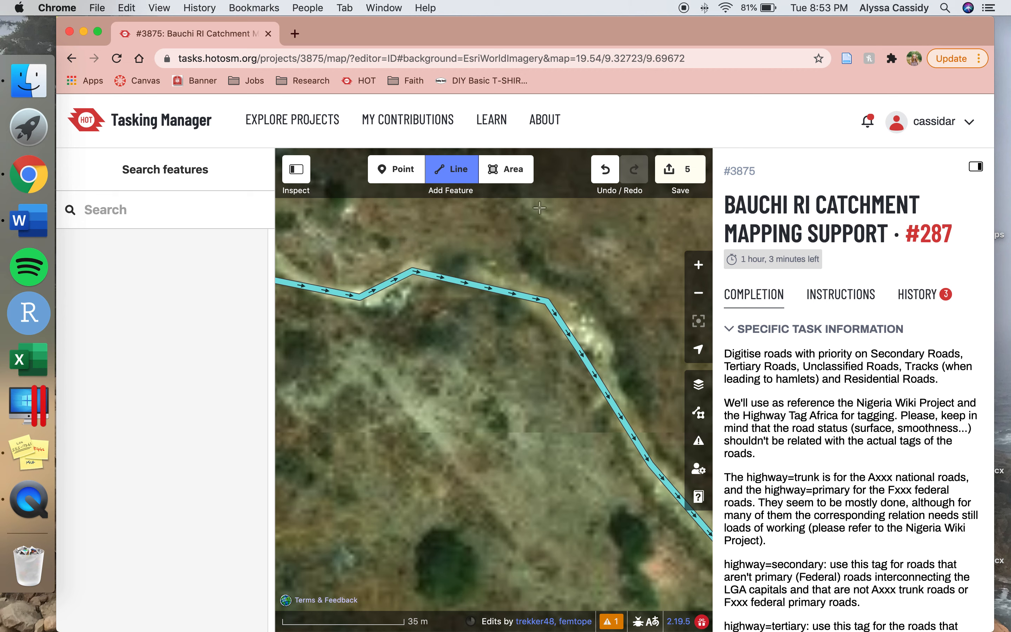
left_click(600, 209)
left_click(554, 232)
left_click(516, 259)
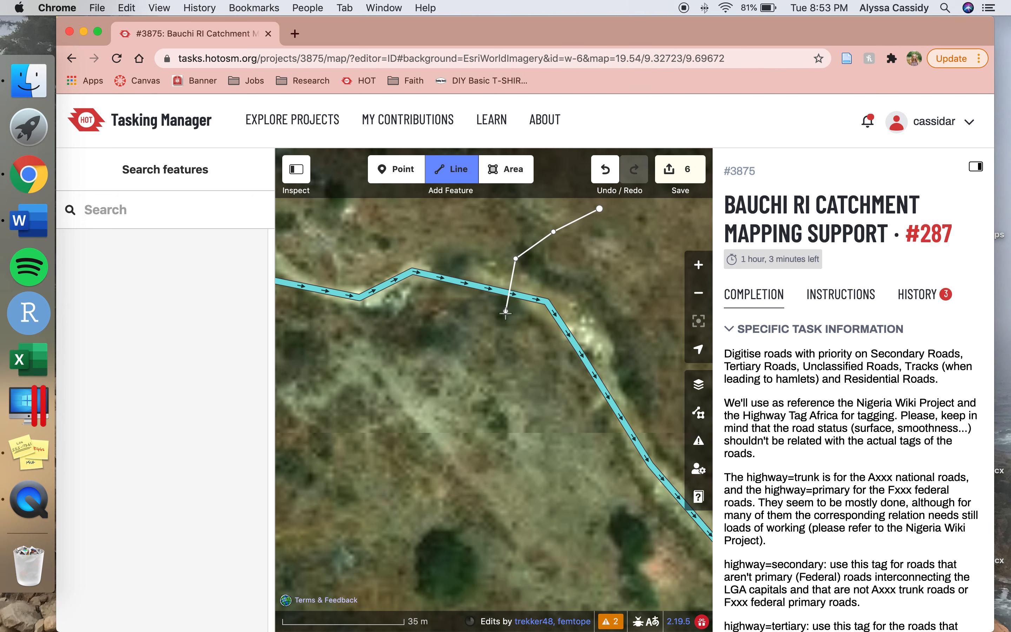
left_click(504, 317)
left_click(495, 392)
double_click(503, 426)
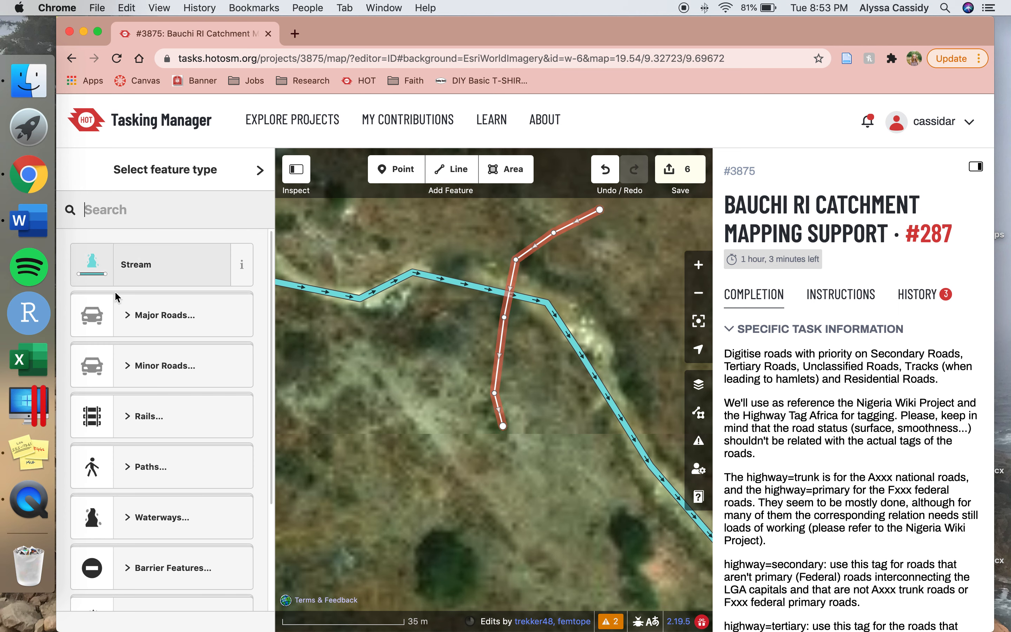
left_click(130, 367)
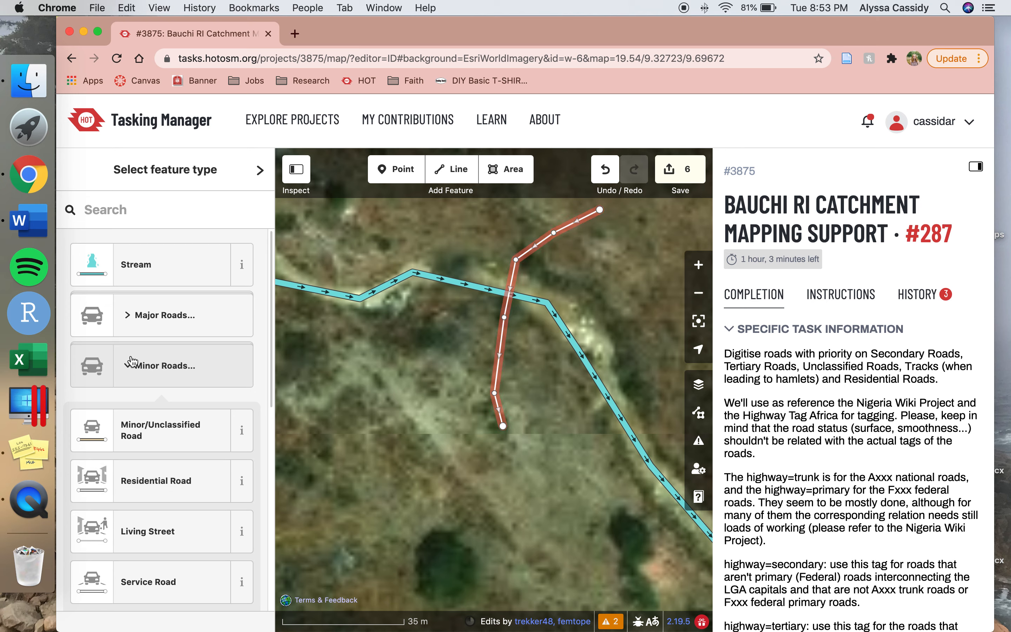
left_click(168, 436)
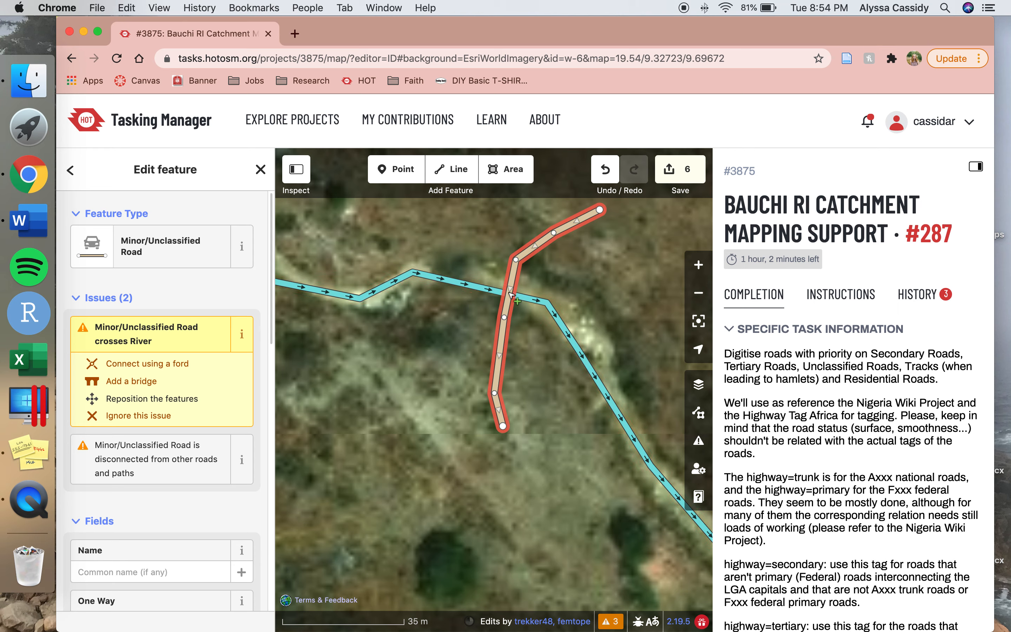
Add a point on the road where it crosses the river and attach it to the river line
left_click(396, 169)
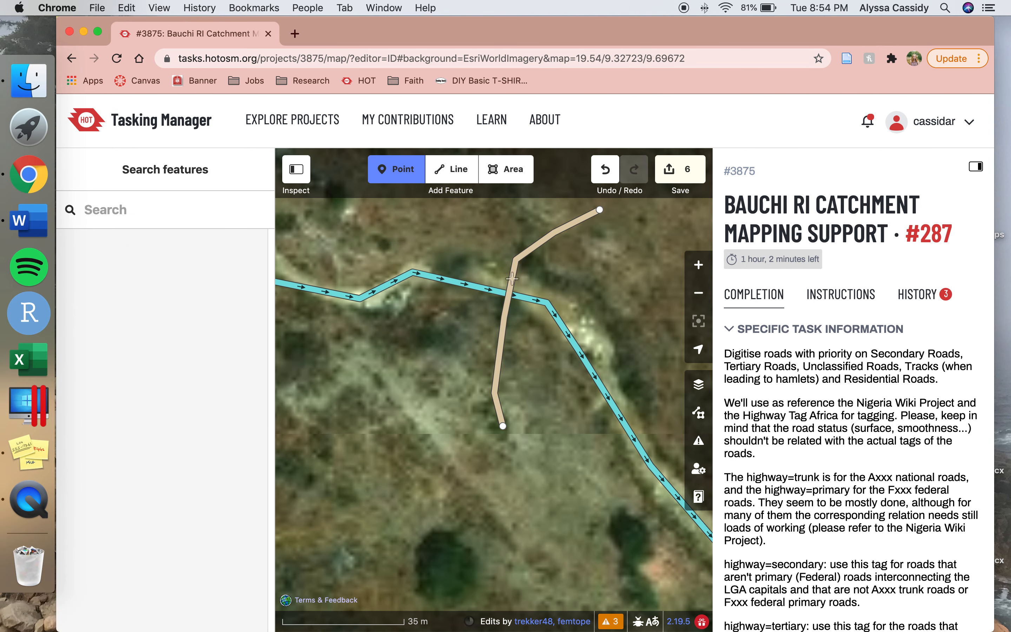
left_click(512, 290)
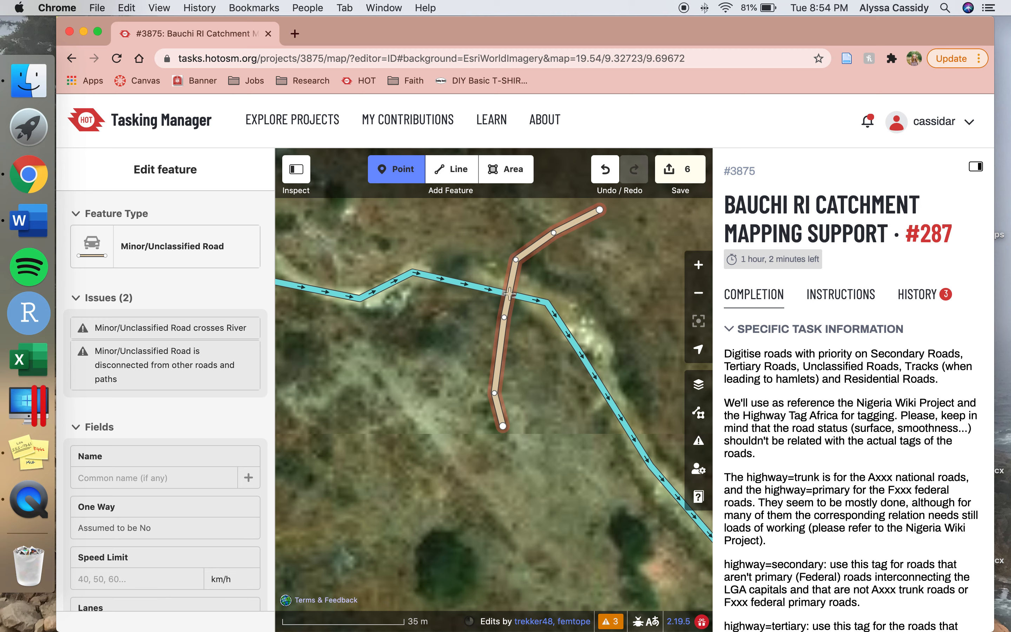
left_click(509, 294)
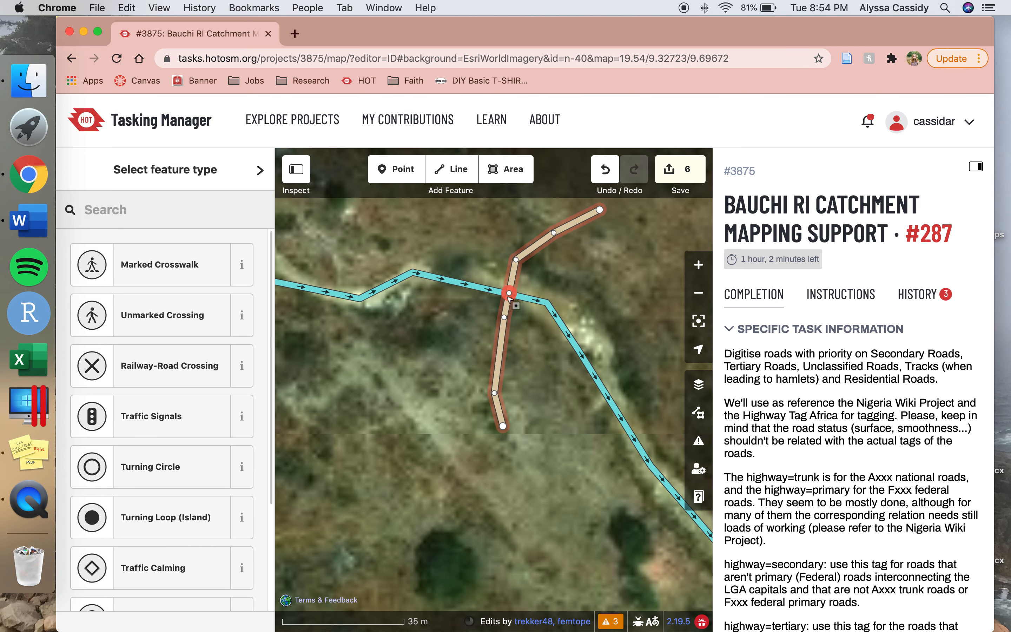
left_click(507, 295)
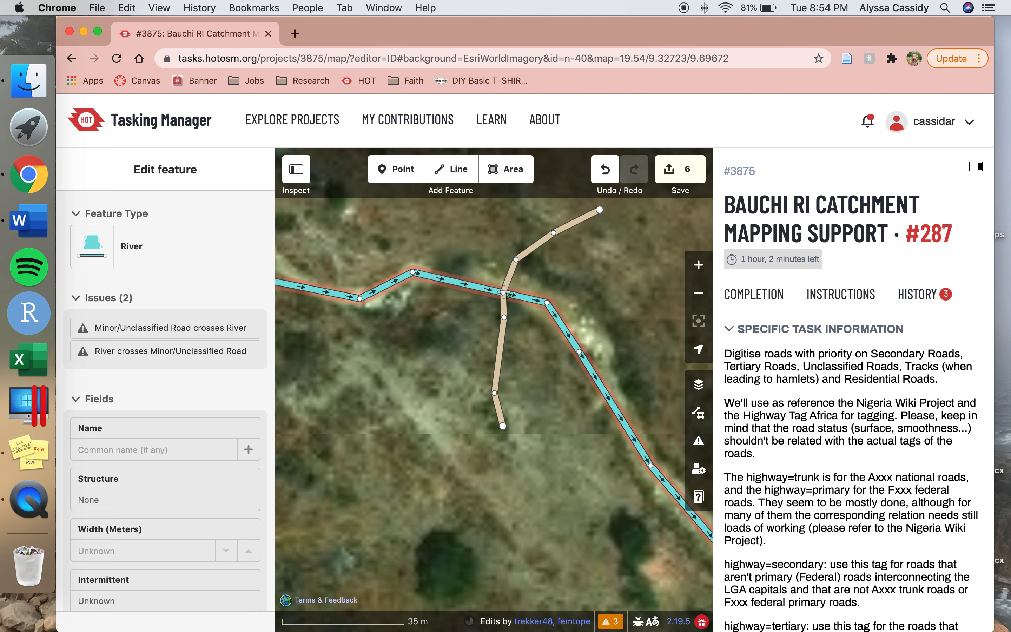
left_click_drag(507, 294, 507, 294)
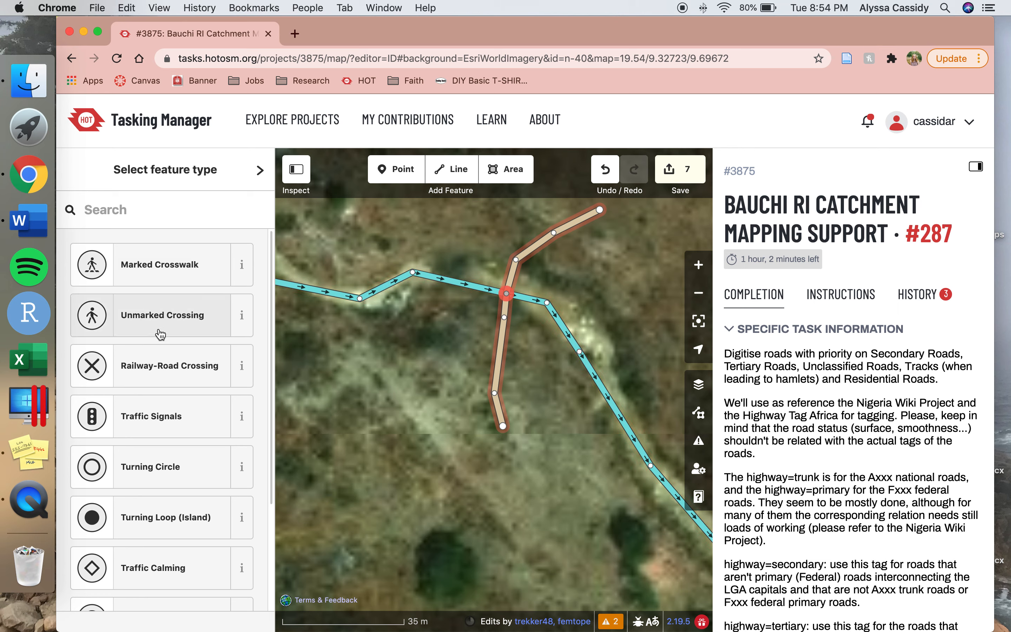
Search the feature types for "for" and classify the shared crossing point as a Ford
left_click(136, 219)
type("for")
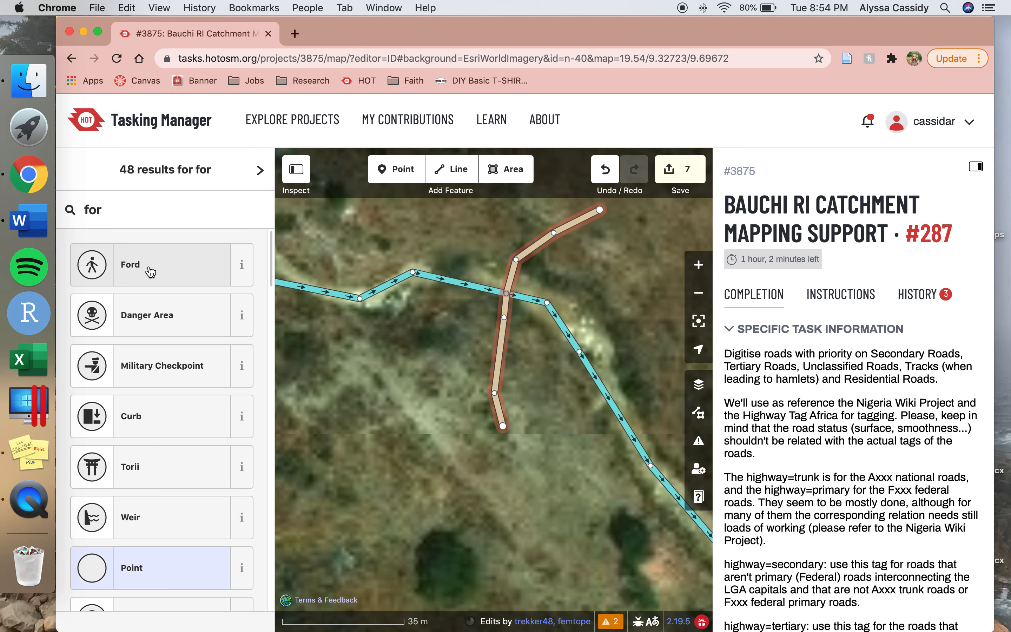
left_click(180, 267)
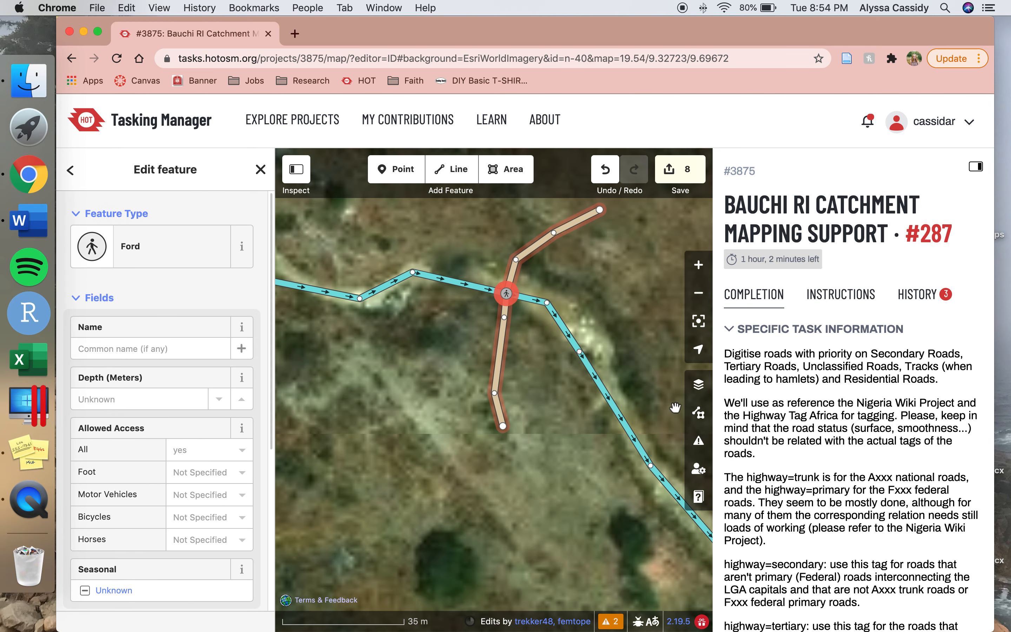
Delete the ford point at the road and river crossing
right_click(511, 296)
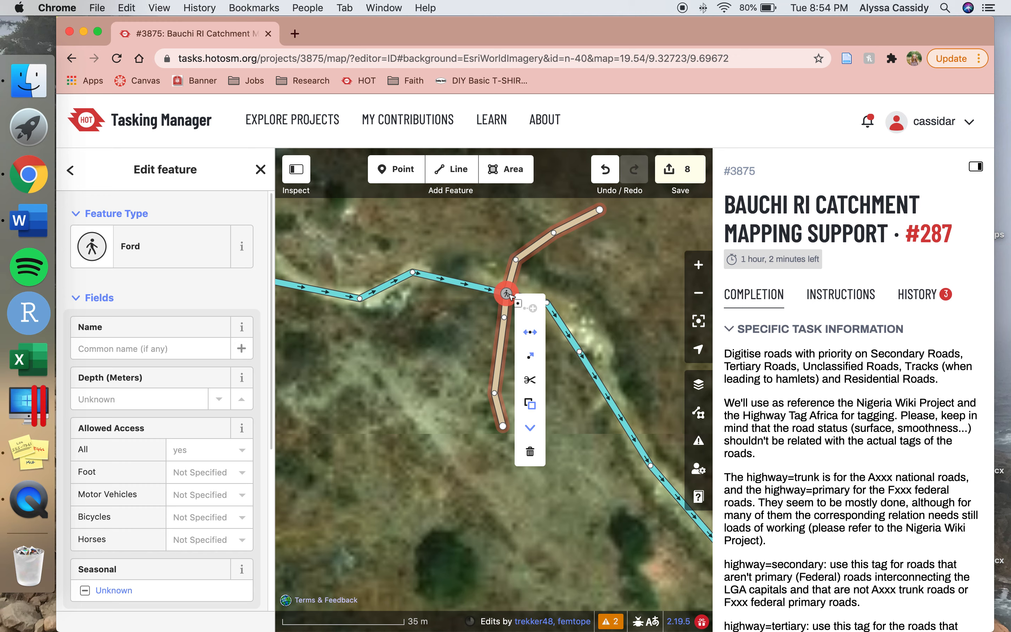
left_click(530, 453)
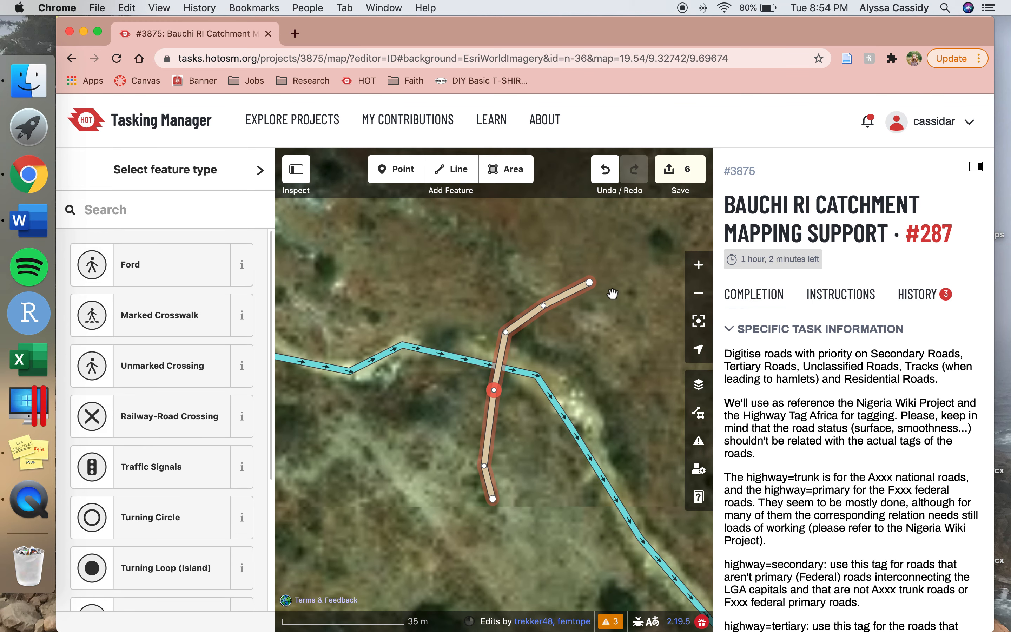
Move the two road vertices on either side of the river closer to the riverbanks
left_click(507, 333)
left_click(494, 390)
left_click_drag(495, 395, 492, 402)
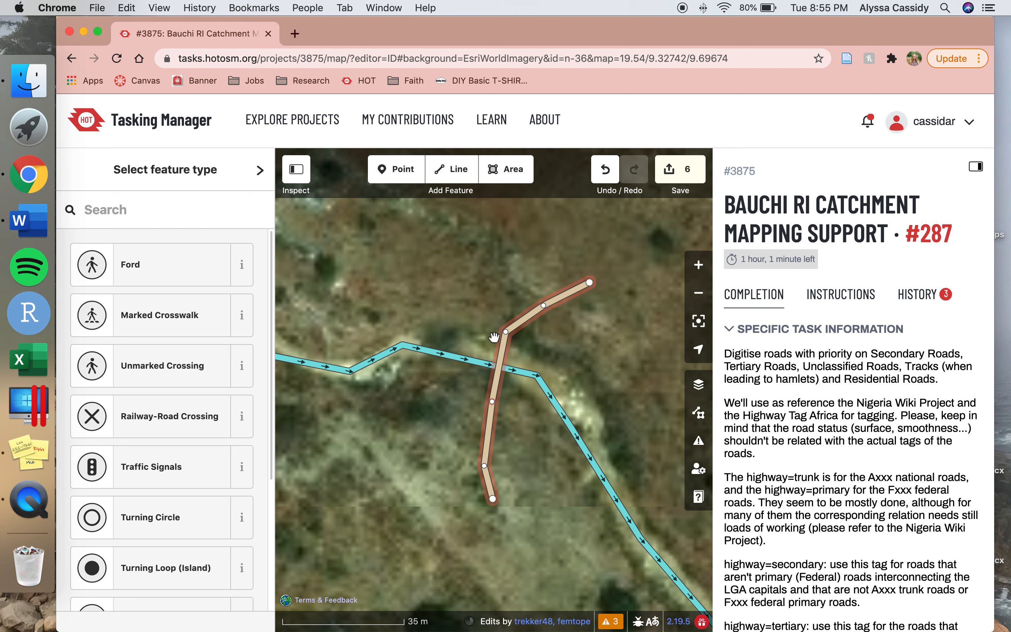
left_click_drag(507, 333, 499, 350)
left_click_drag(491, 402, 493, 387)
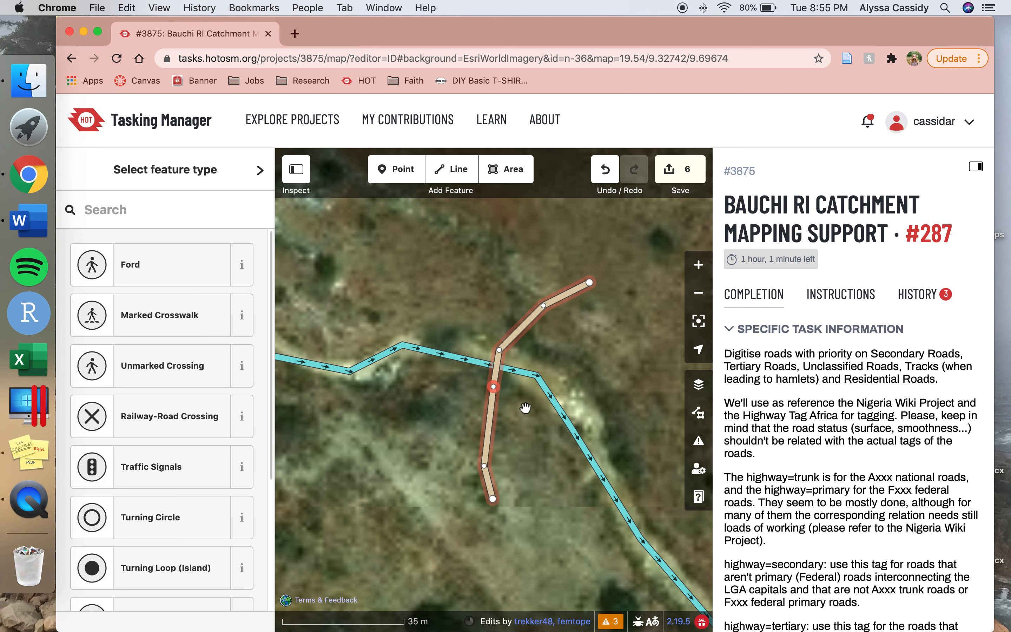
Split the road at the vertices on both sides of the river and select the short segment crossing it
right_click(494, 387)
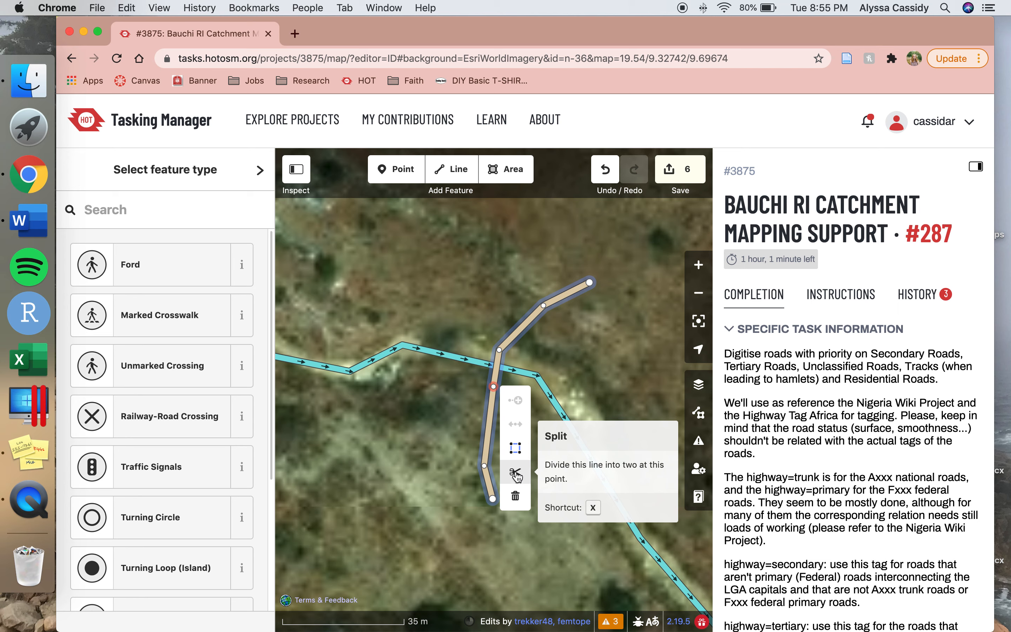
left_click(515, 473)
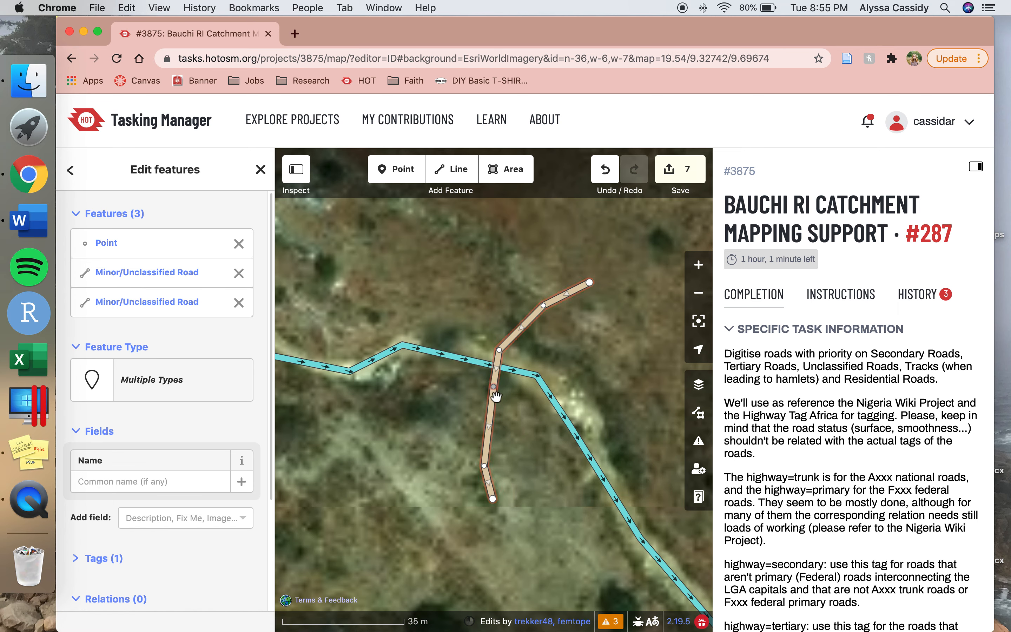
right_click(501, 351)
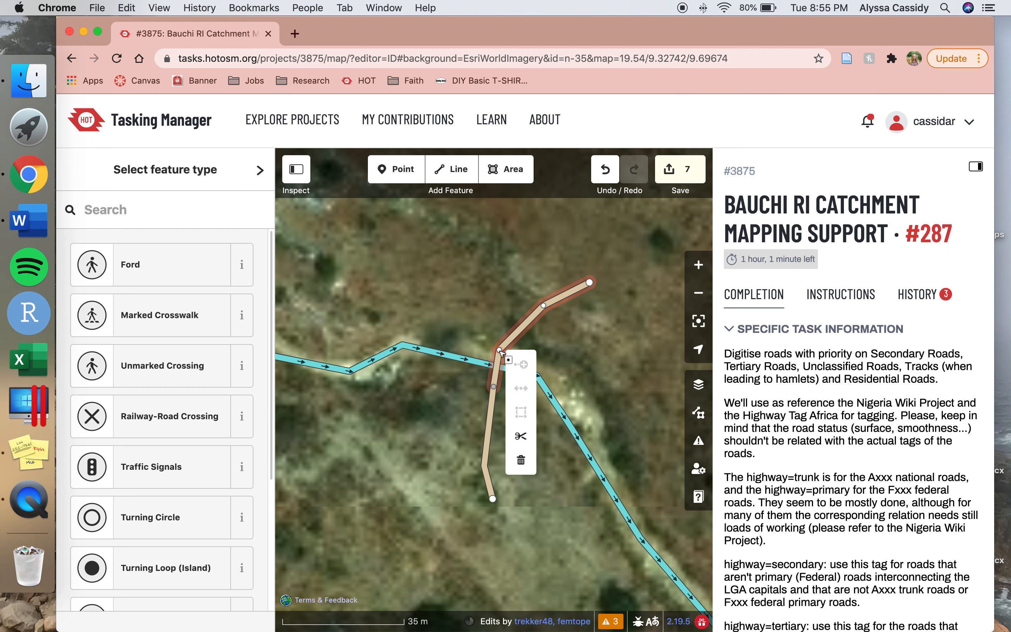
left_click(522, 438)
left_click(499, 371)
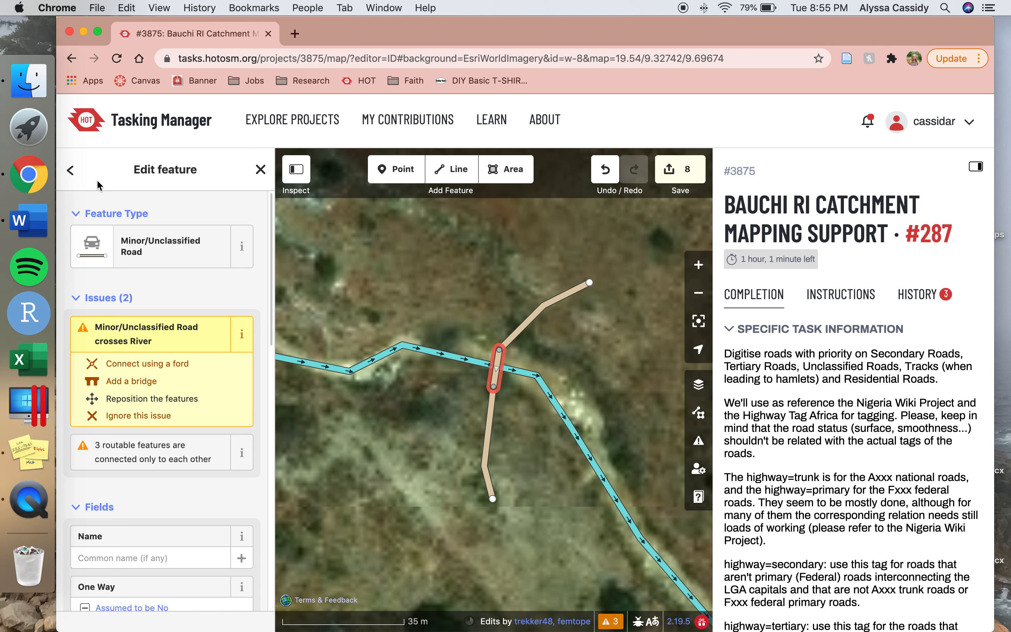
Set the structure of the short road segment crossing the river to Bridge and reselect that segment
scroll(146, 478, "down", 7)
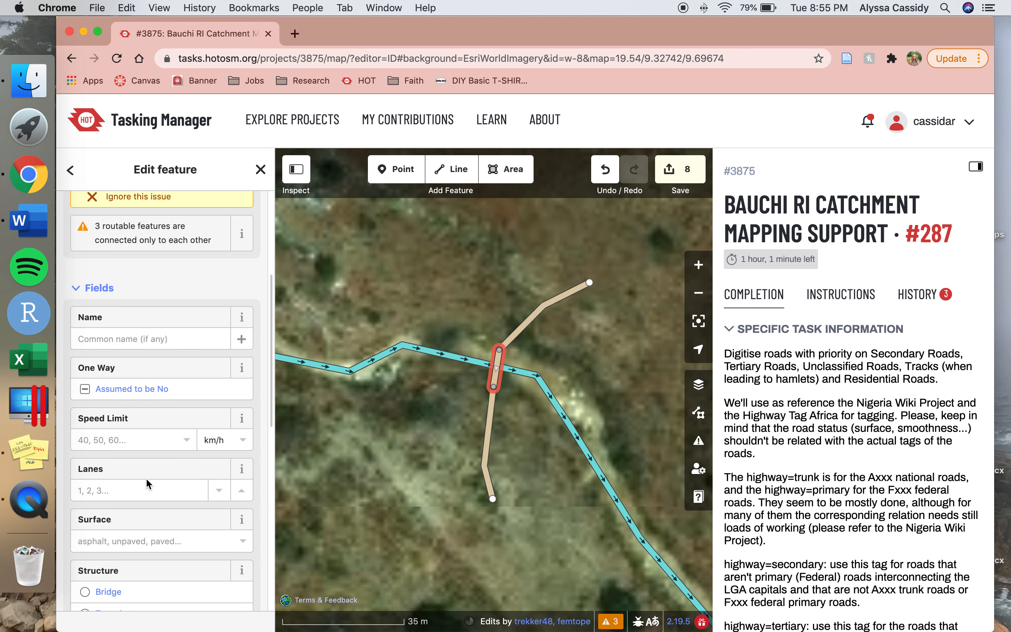
scroll(145, 477, "up", 8)
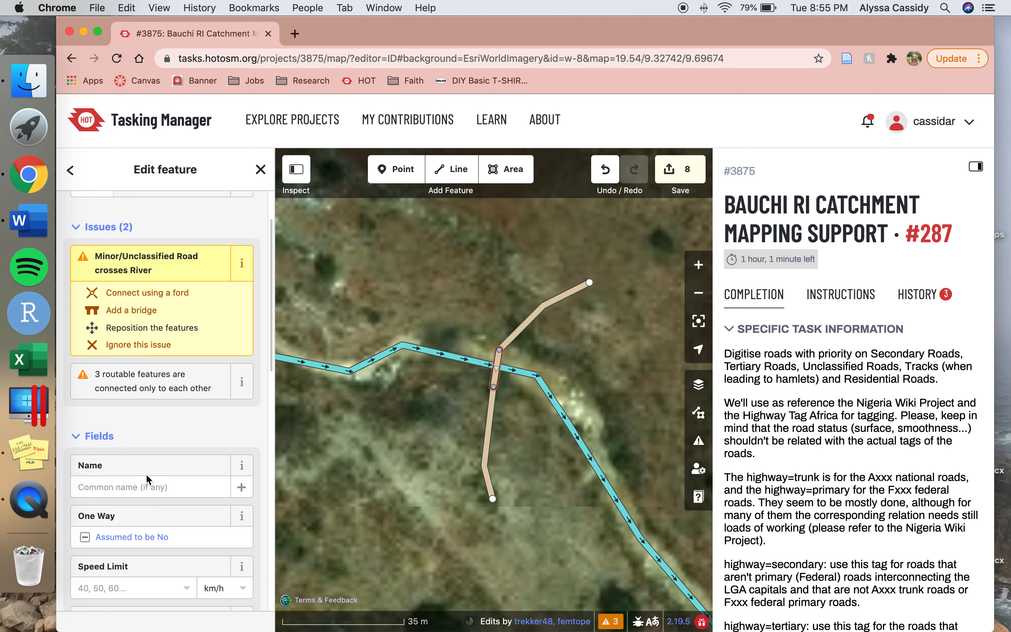
scroll(126, 418, "down", 8)
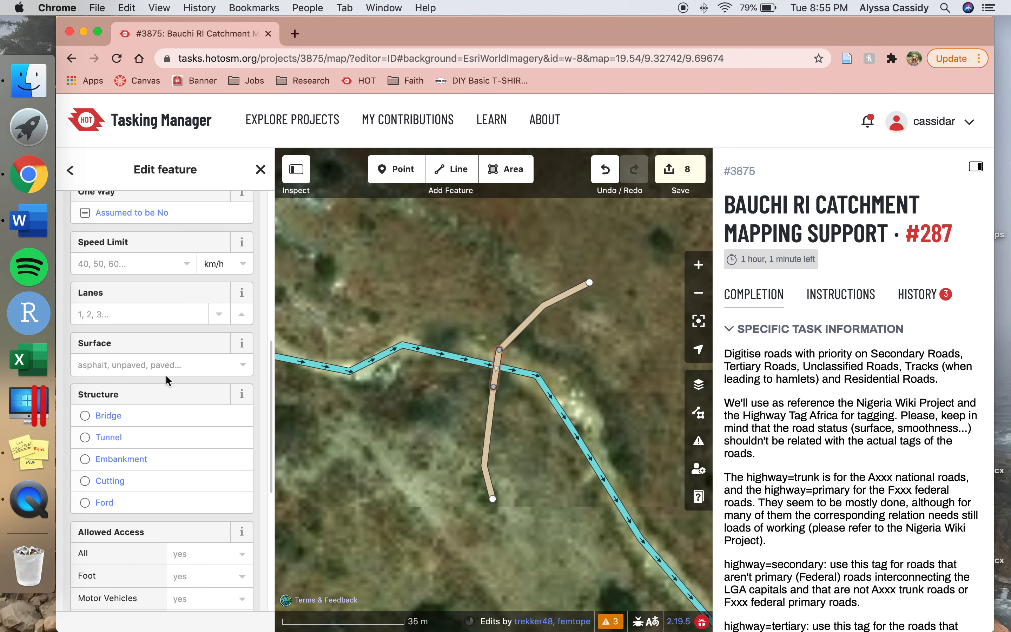
left_click(86, 416)
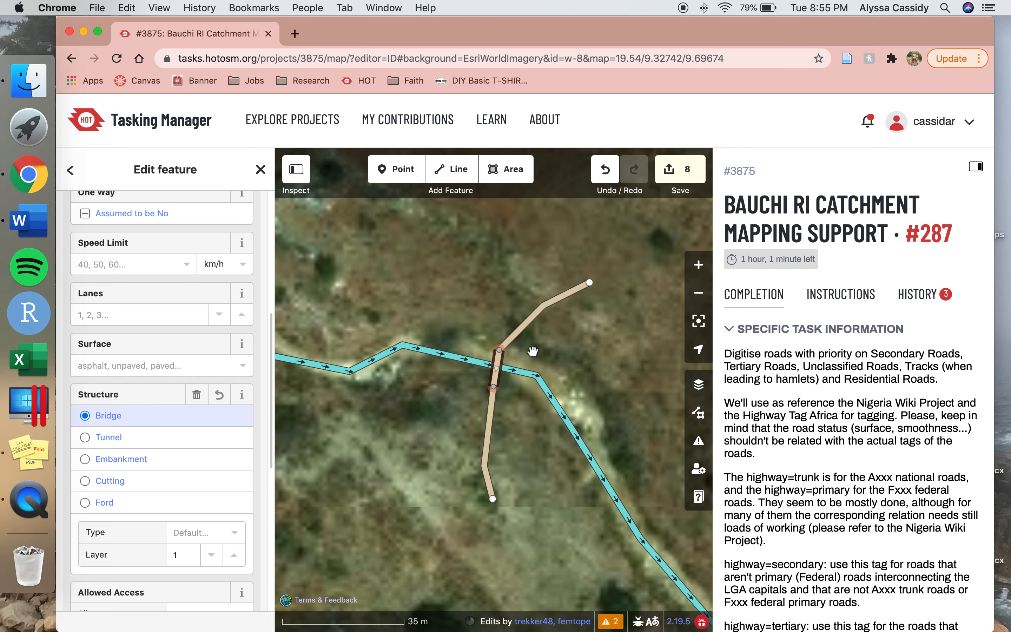
left_click(525, 432)
left_click(506, 374)
left_click(506, 373)
scroll(159, 418, "down", 8)
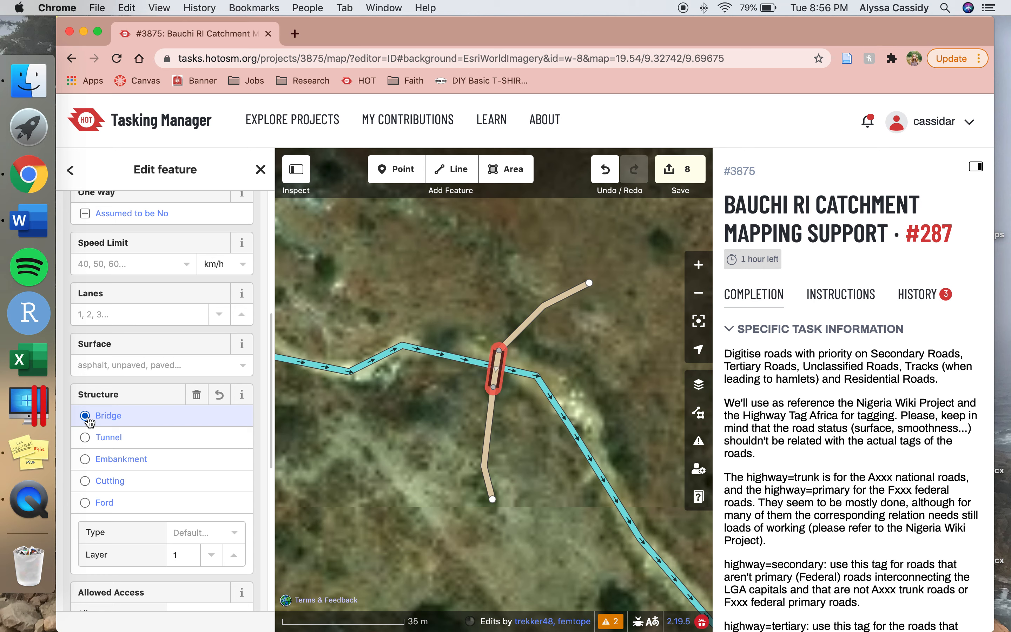
Delete the short bridge segment and reconnect the southern road's end to the northern road across the river
right_click(500, 378)
left_click(521, 534)
left_click(493, 397)
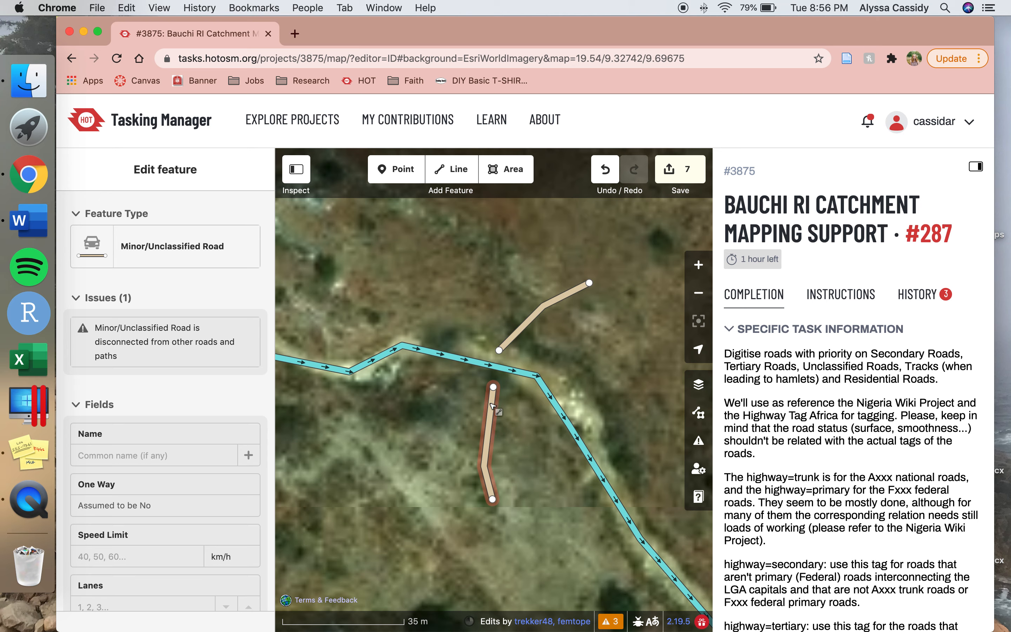
left_click(494, 387)
left_click_drag(494, 387, 499, 351)
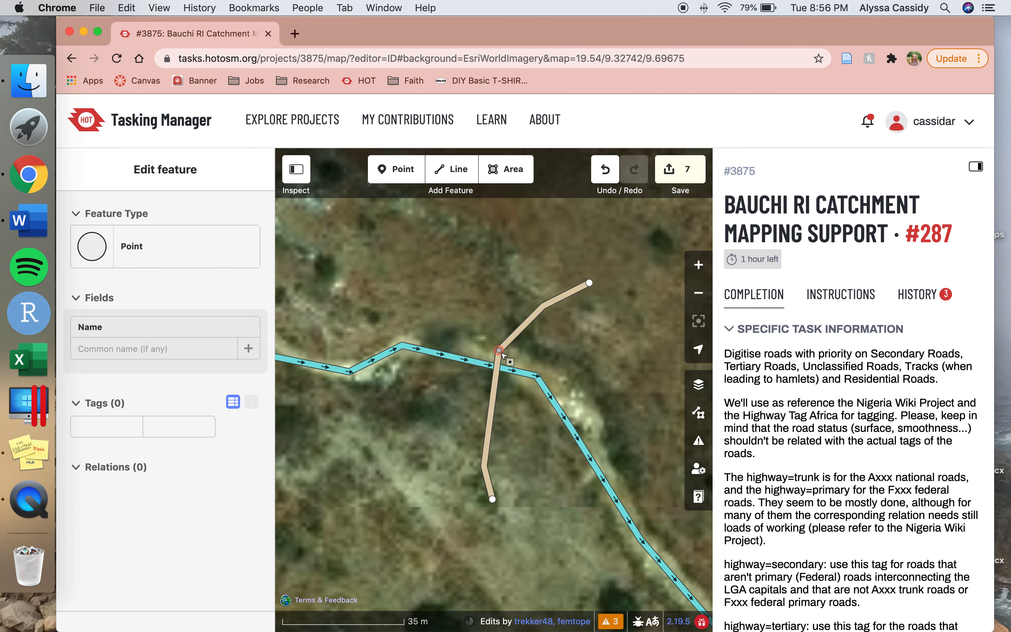
left_click(557, 347)
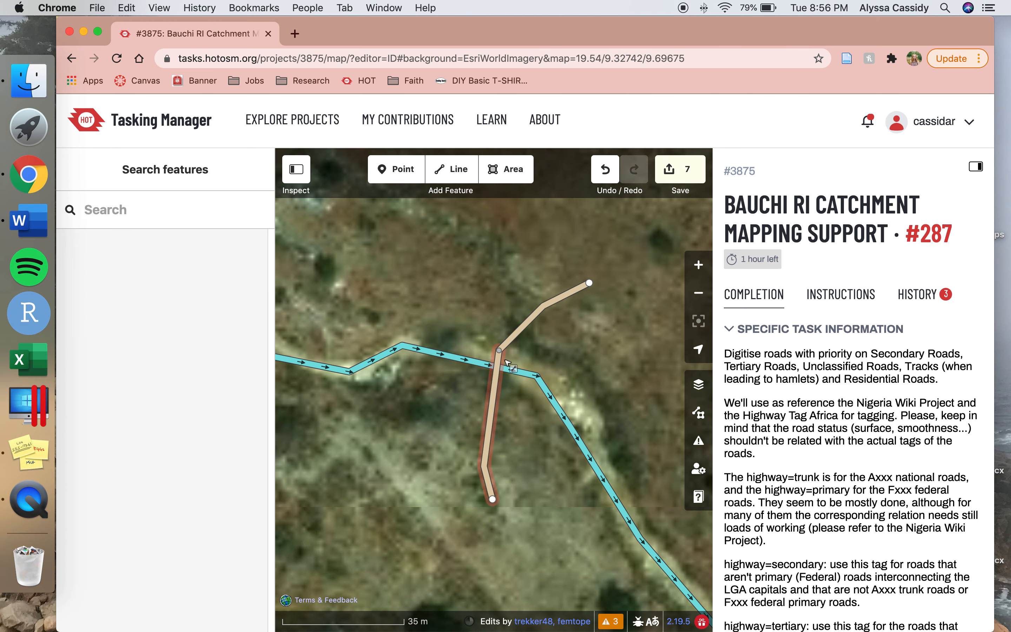
left_click(458, 359)
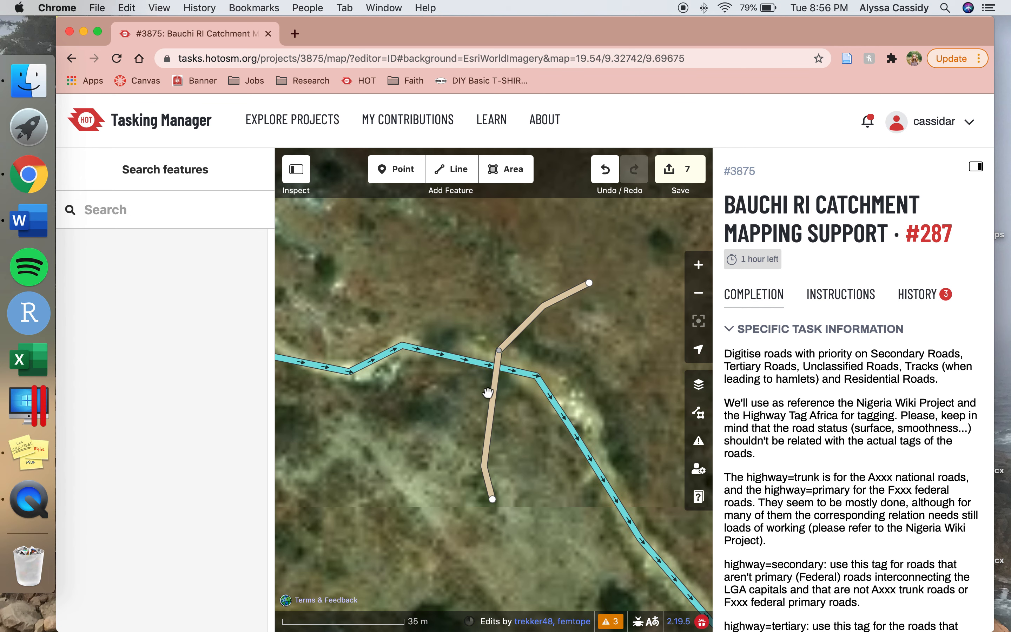
Add a point on the river line on each side of the road crossing, close to the road
left_click(401, 173)
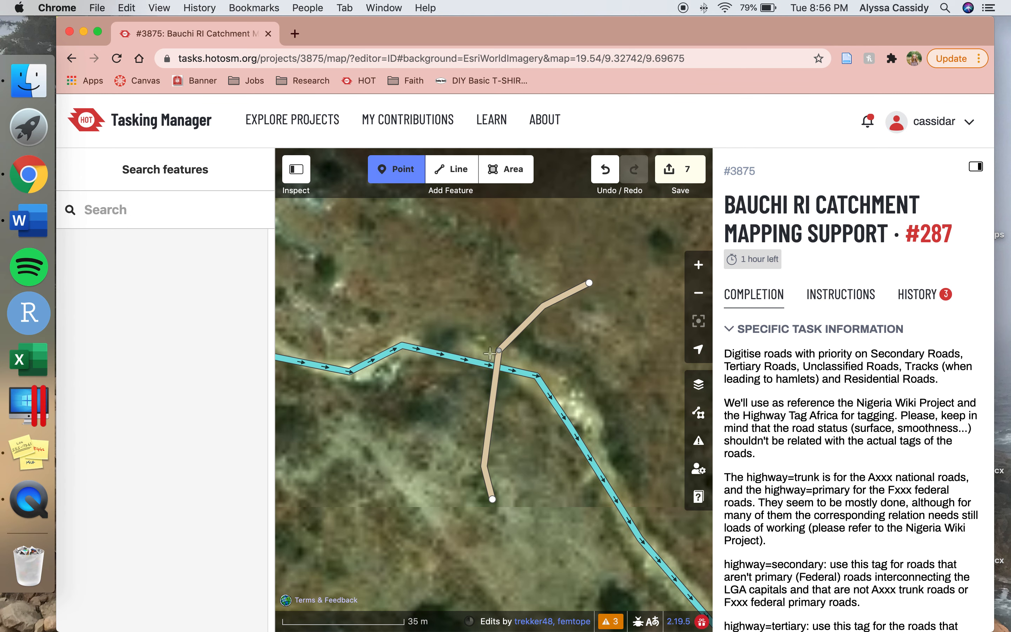
left_click(475, 362)
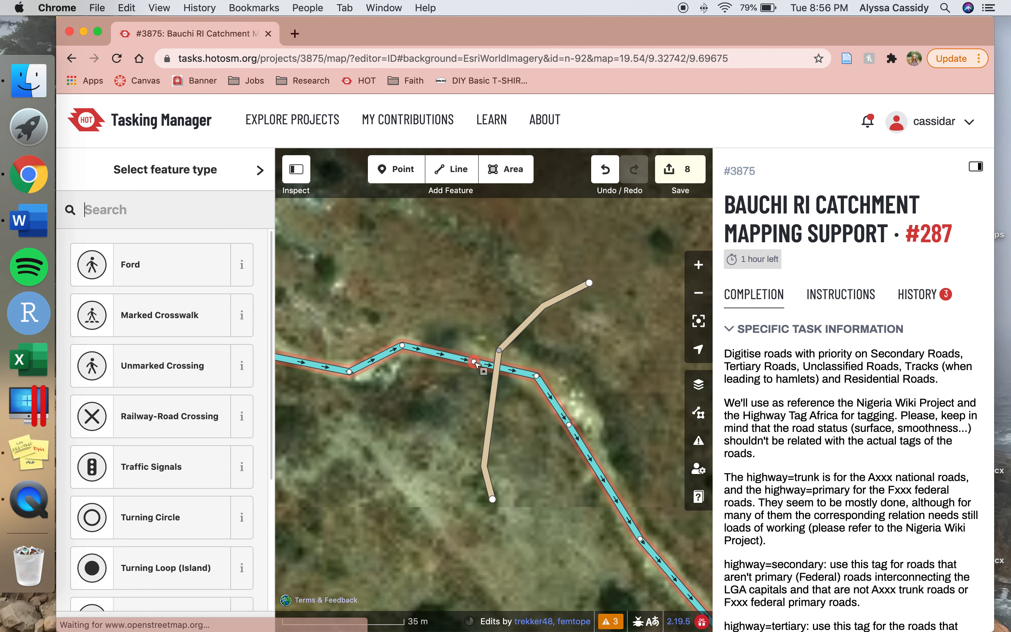
left_click(407, 169)
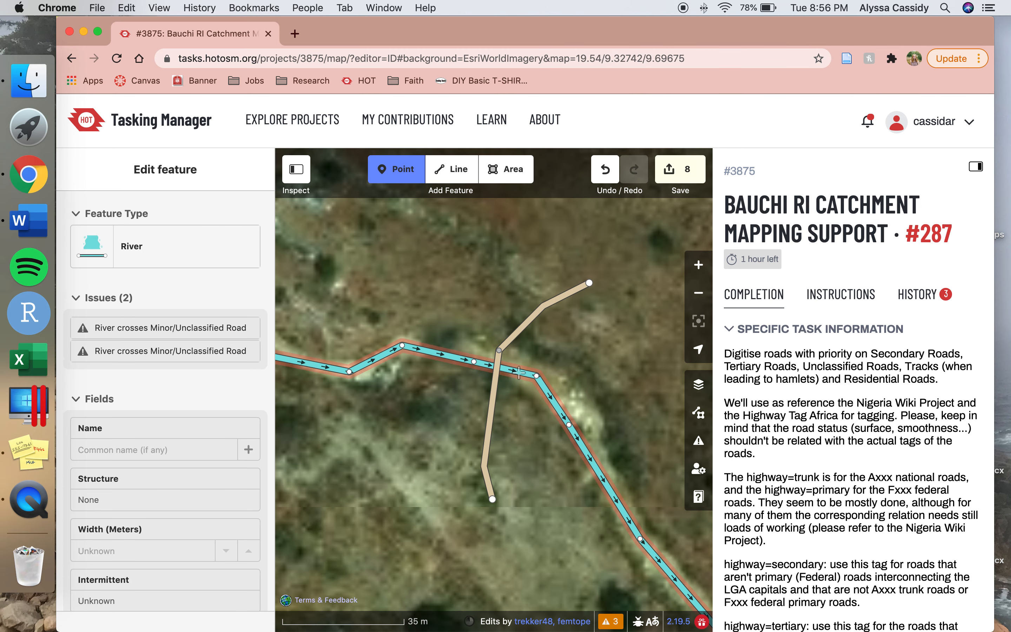
left_click(519, 373)
left_click_drag(519, 372, 515, 370)
Split the river at the two new points on either side of the road
right_click(515, 370)
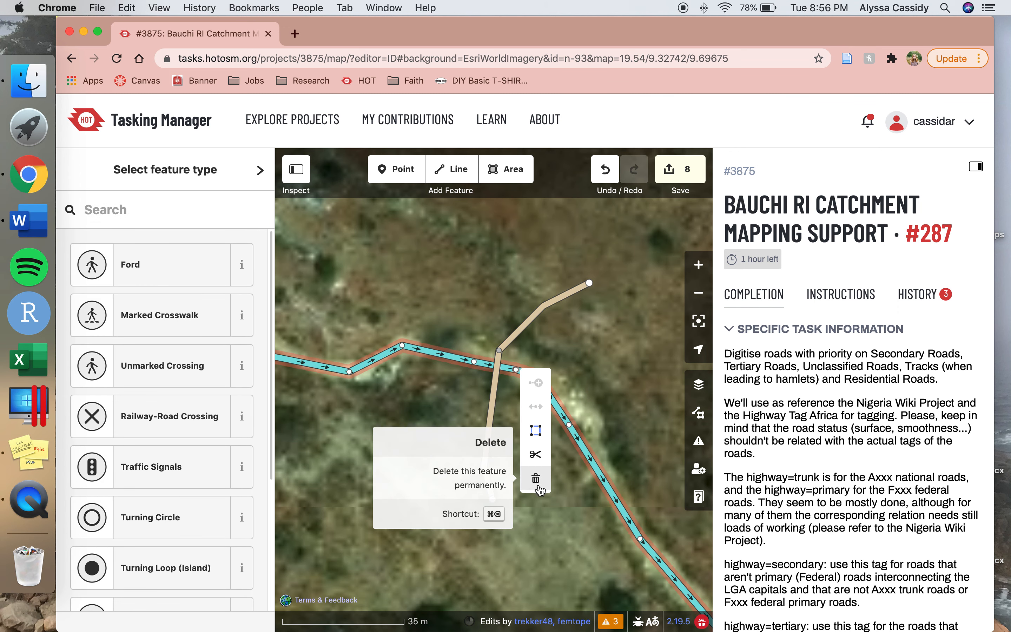
left_click(536, 455)
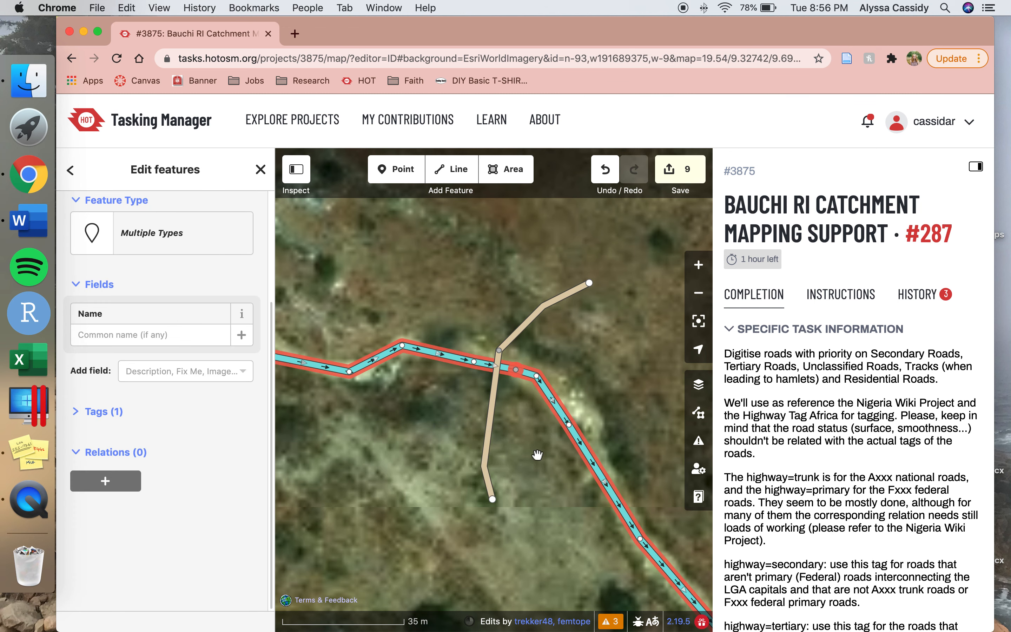
left_click(475, 362)
right_click(474, 362)
left_click(496, 446)
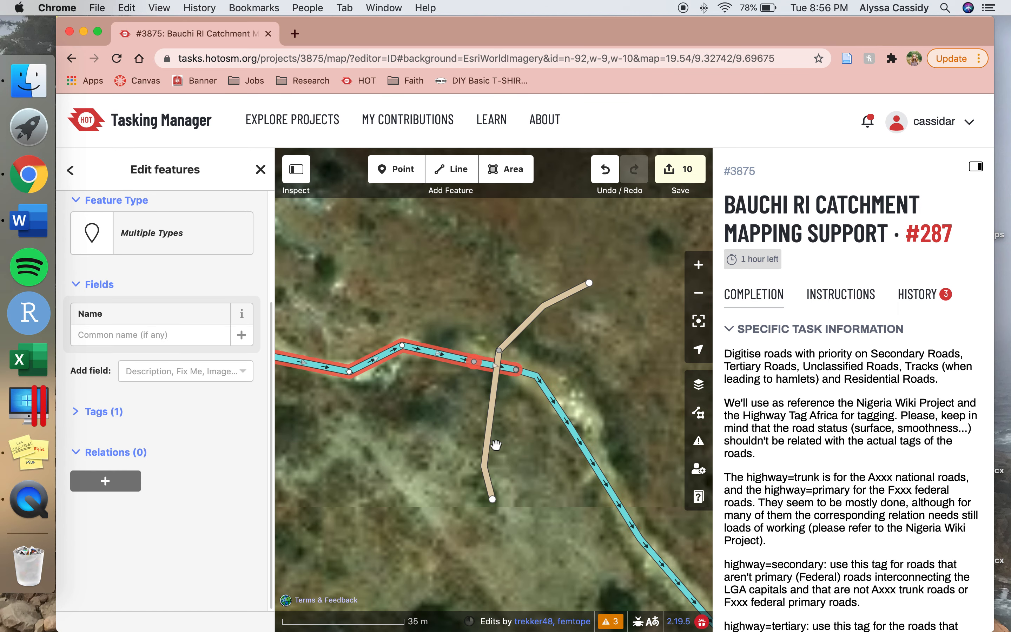
Set the structure of the short river segment passing under the road to Tunnel
left_click(486, 367)
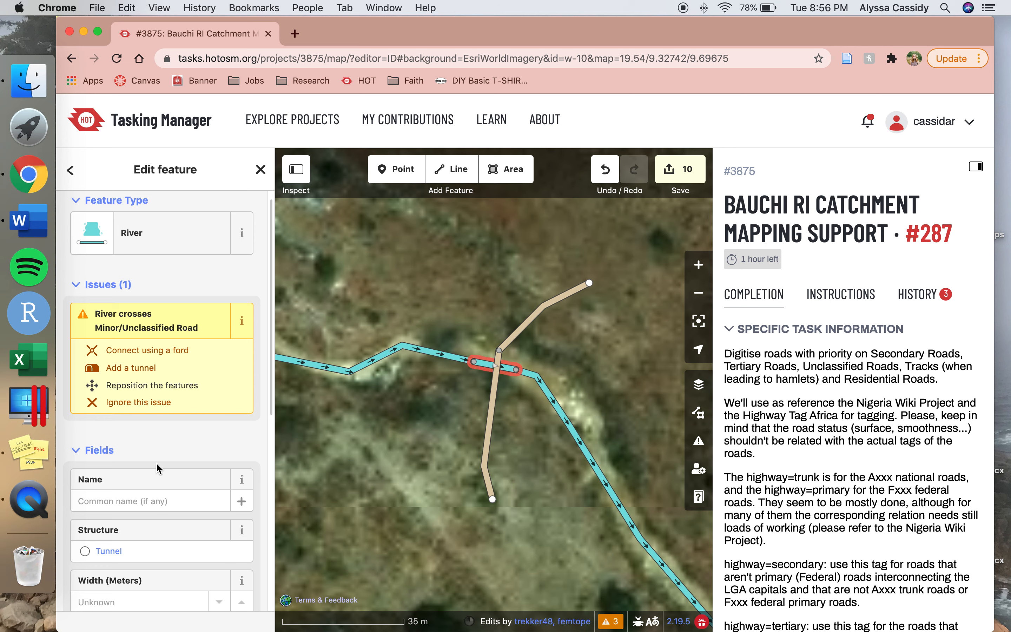
scroll(156, 462, "down", 3)
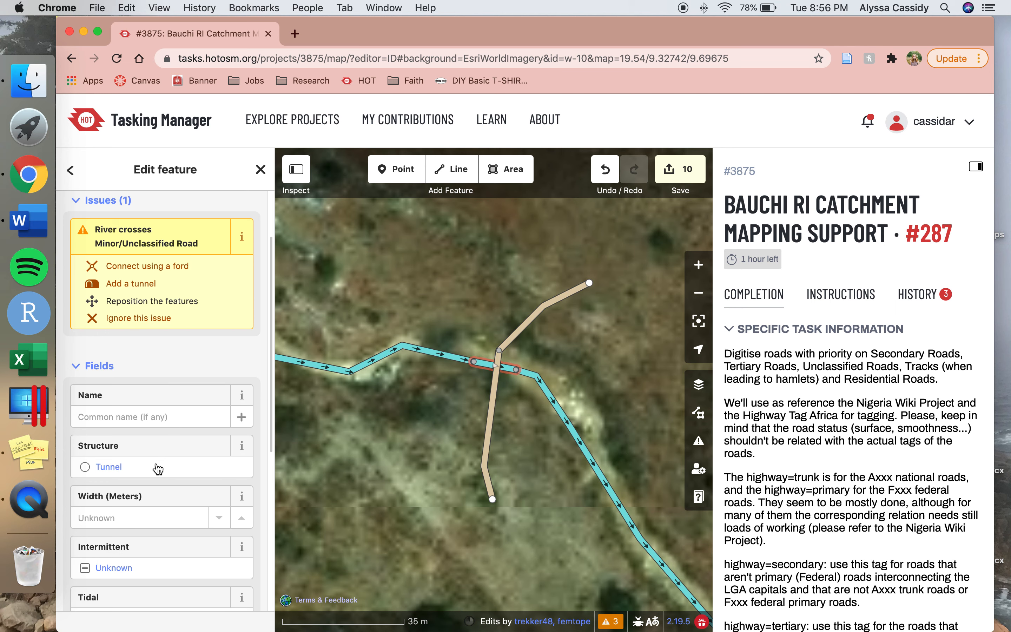
left_click(85, 466)
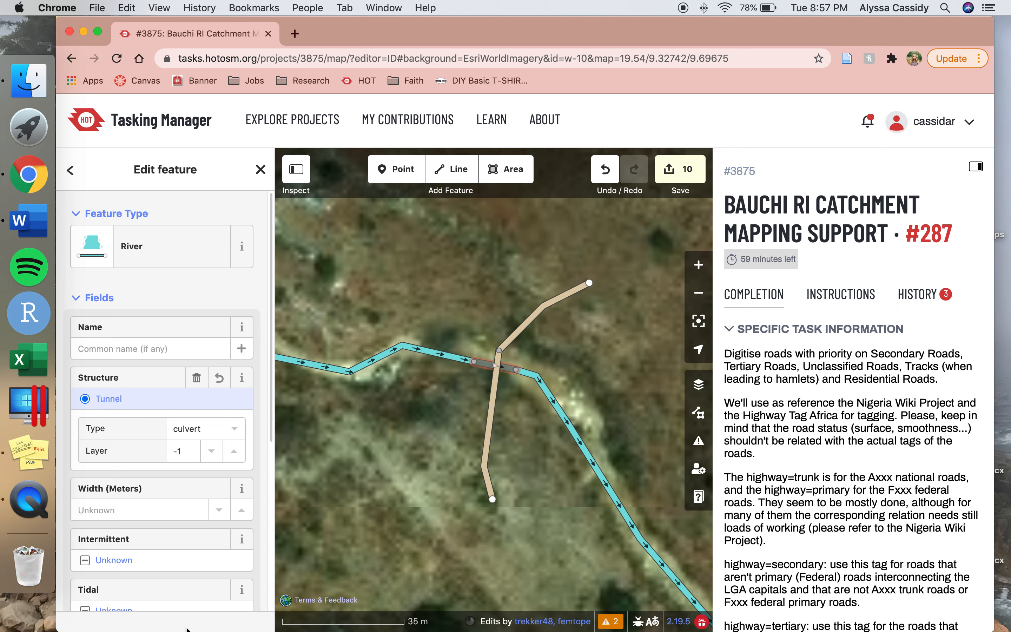
right_click(28, 500)
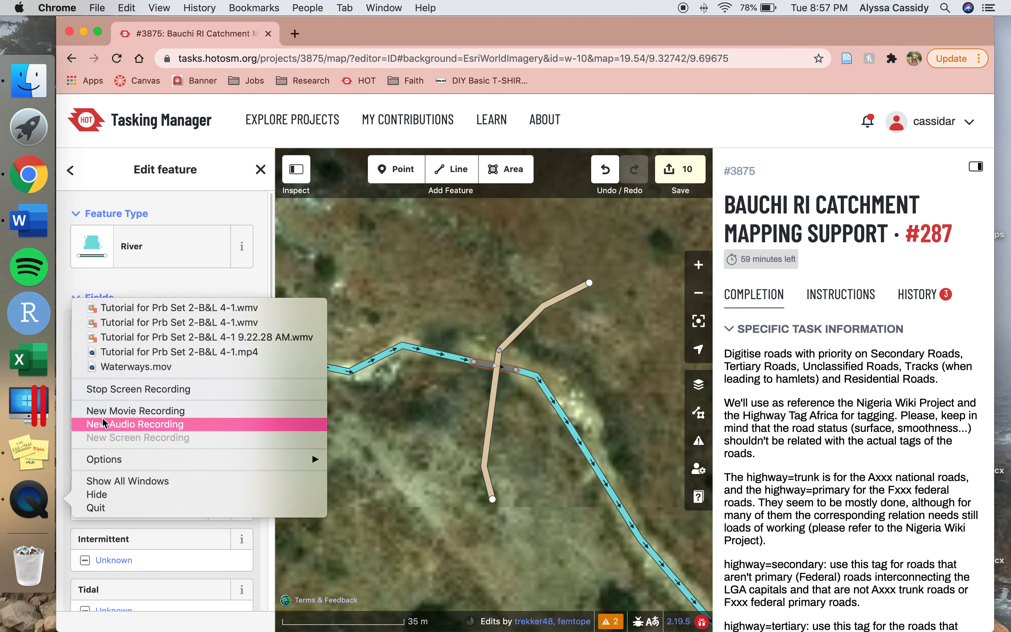